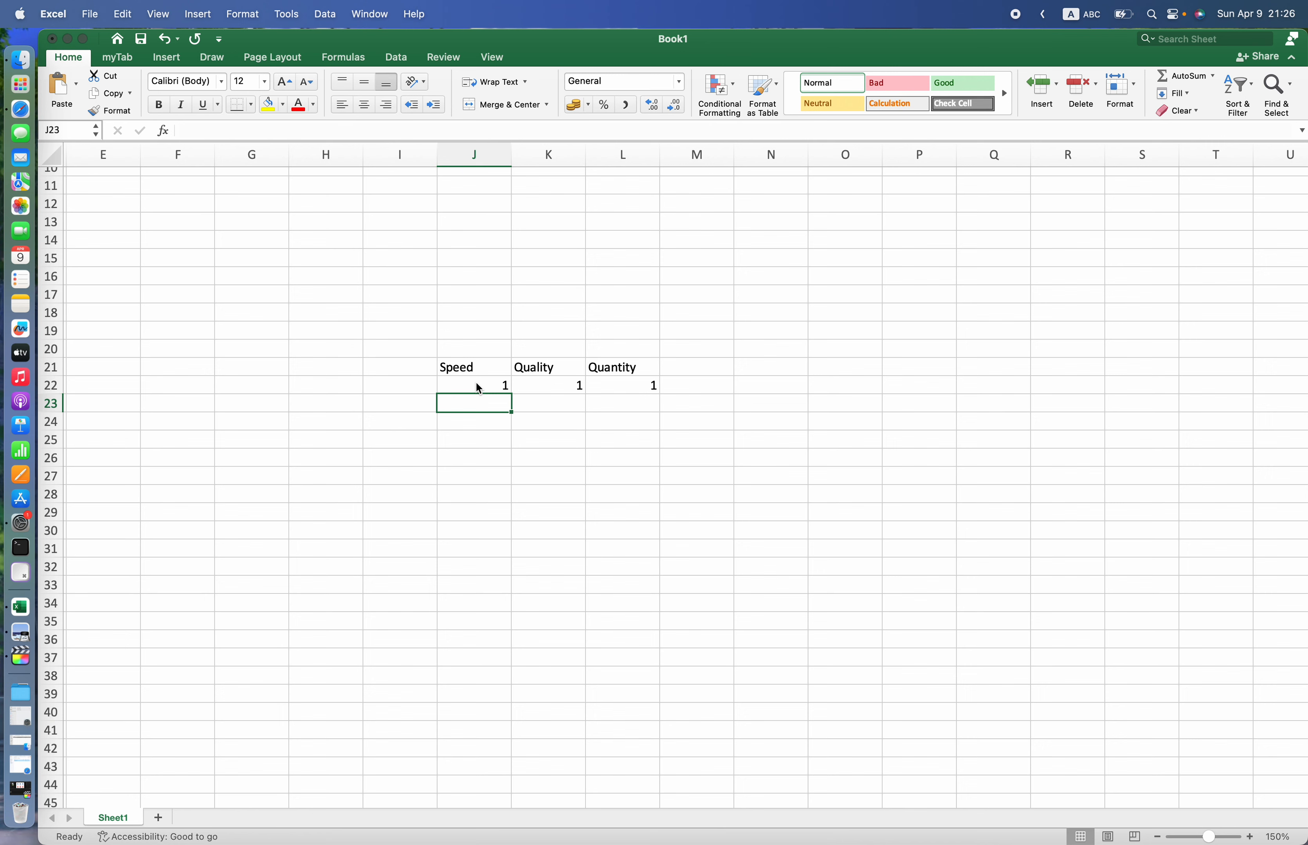
Enter 0.9, 0.8 and 0.5 in row 23 under Speed, Quality and Quantity
{"action": "type", "text": "0.9"}
{"action": "key", "text": "Tab"}
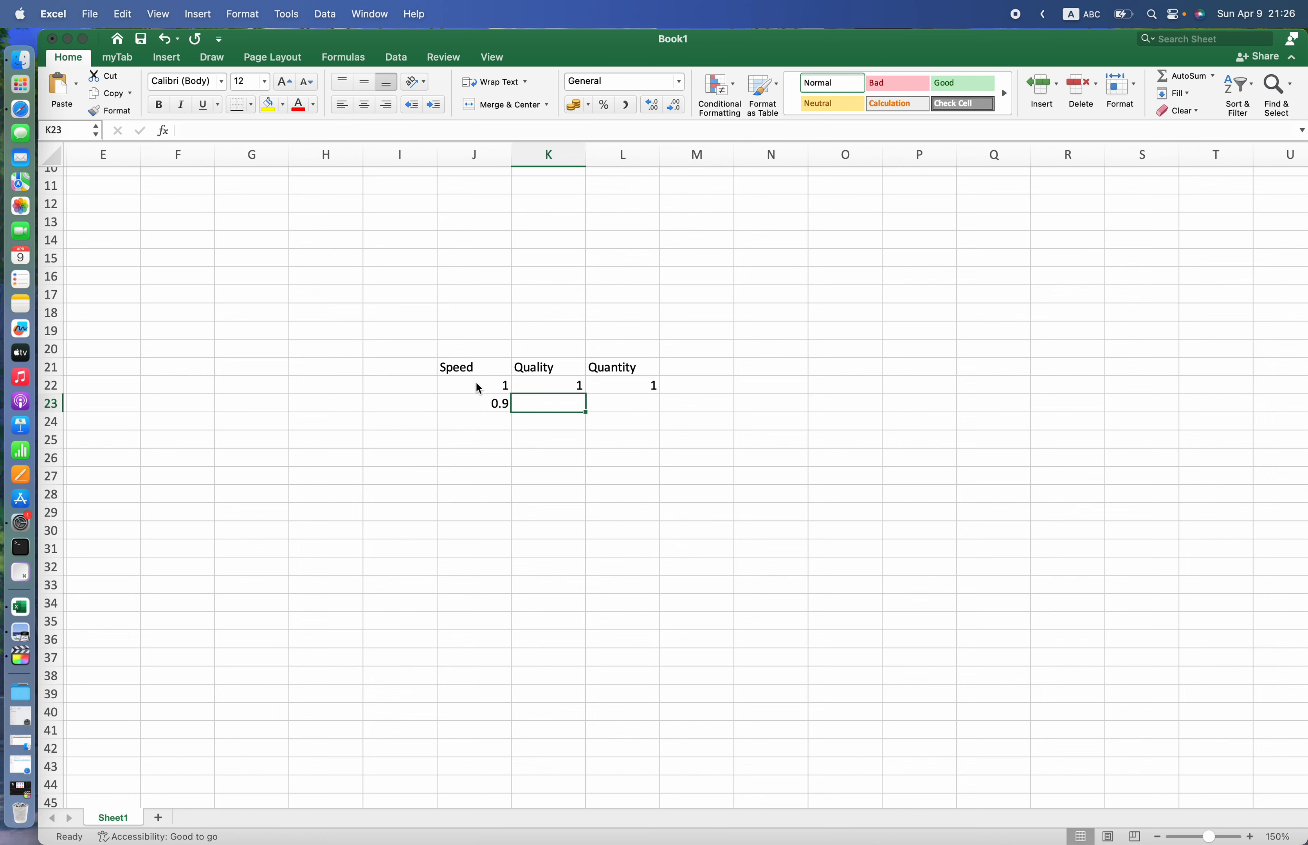
{"action": "type", "text": "0.8"}
{"action": "key", "text": "Tab"}
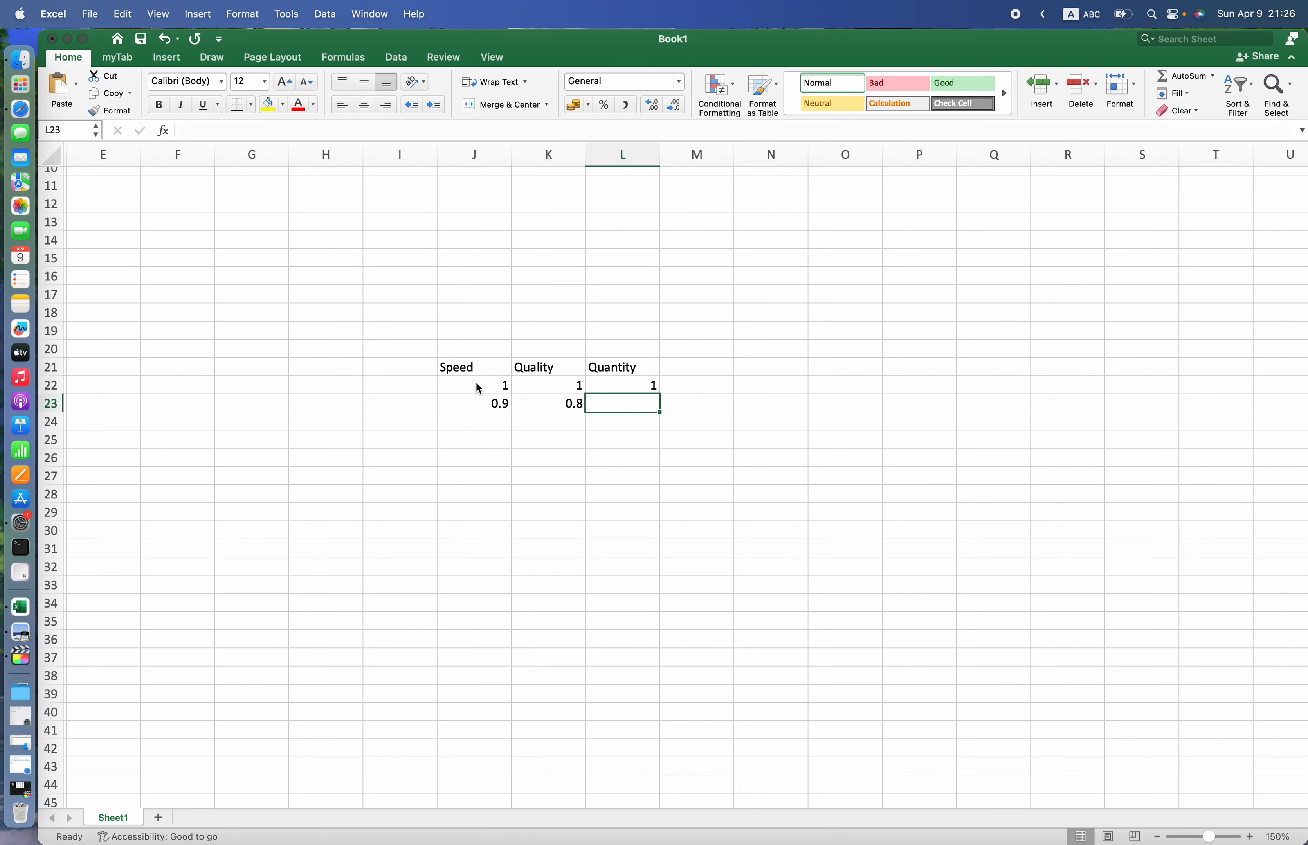
{"action": "type", "text": "0.5"}
{"action": "key", "text": "Tab"}
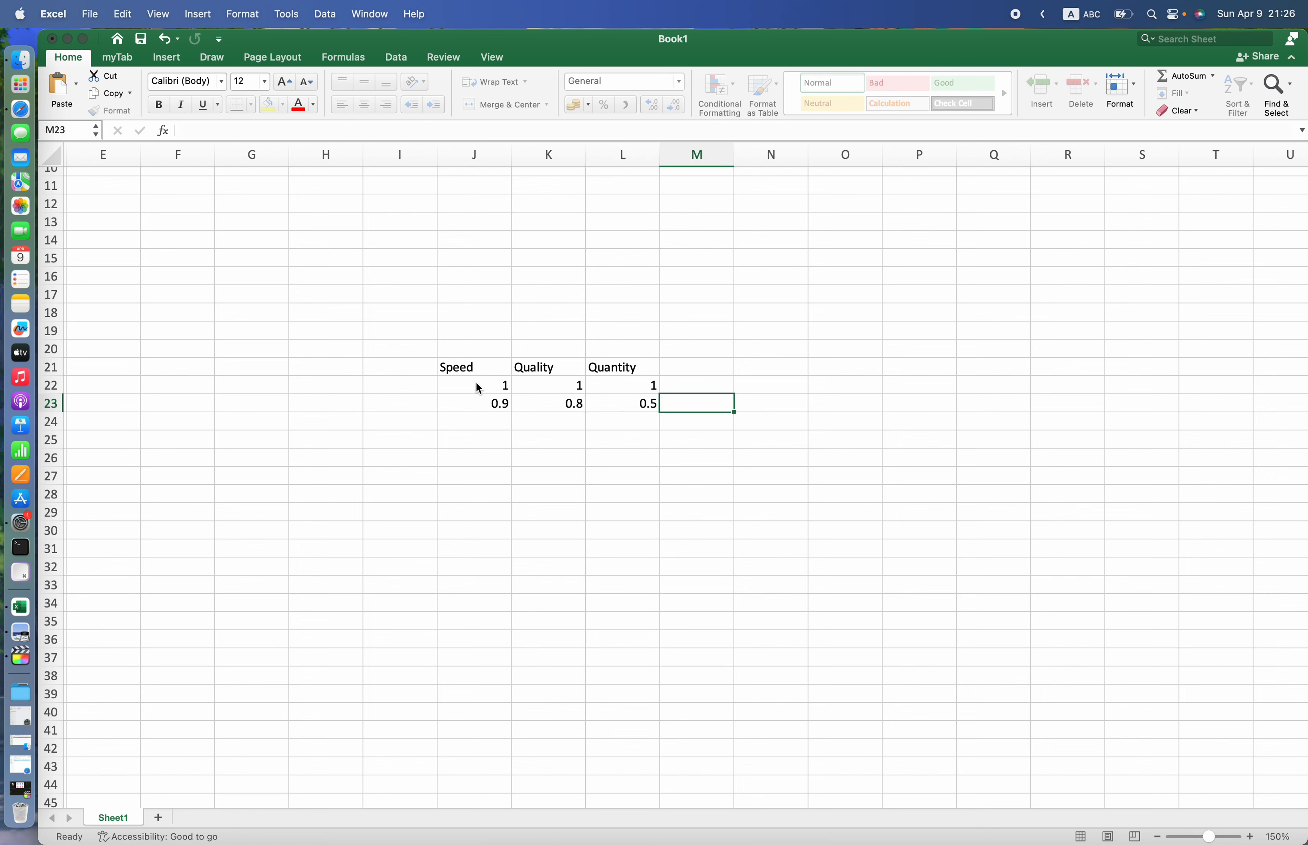
Insert a clustered column chart from the headers and the row of ones (J21:L22), and place it beside the data
{"action": "key", "text": "Left"}
{"action": "key", "text": "Left"}
{"action": "key", "text": "Up"}
{"action": "key", "text": "Up"}
{"action": "key", "text": "Left"}
{"action": "key", "text": "shift+Right"}
{"action": "key", "text": "shift+Down"}
{"action": "key", "text": "shift+Right"}
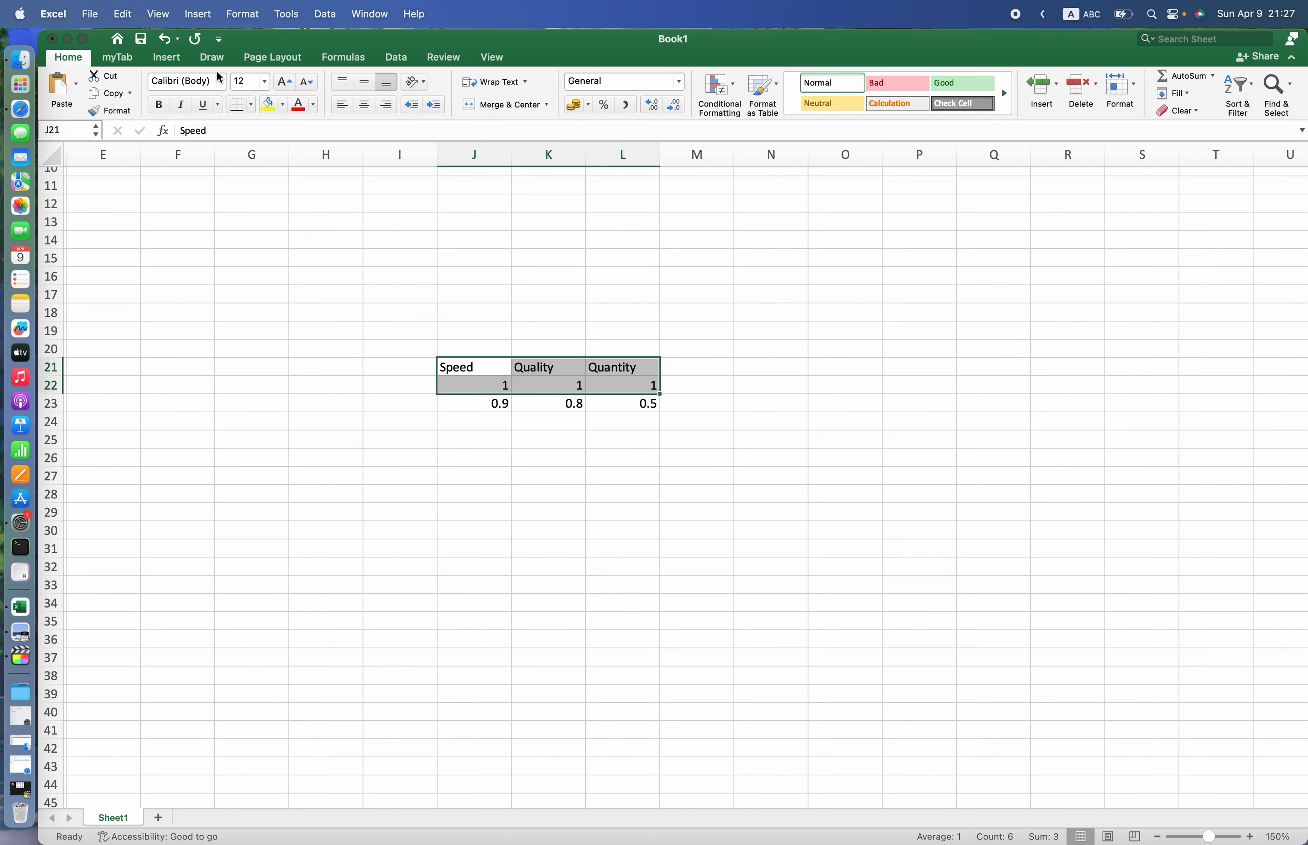
{"action": "left_click", "coordinate": [161, 64]}
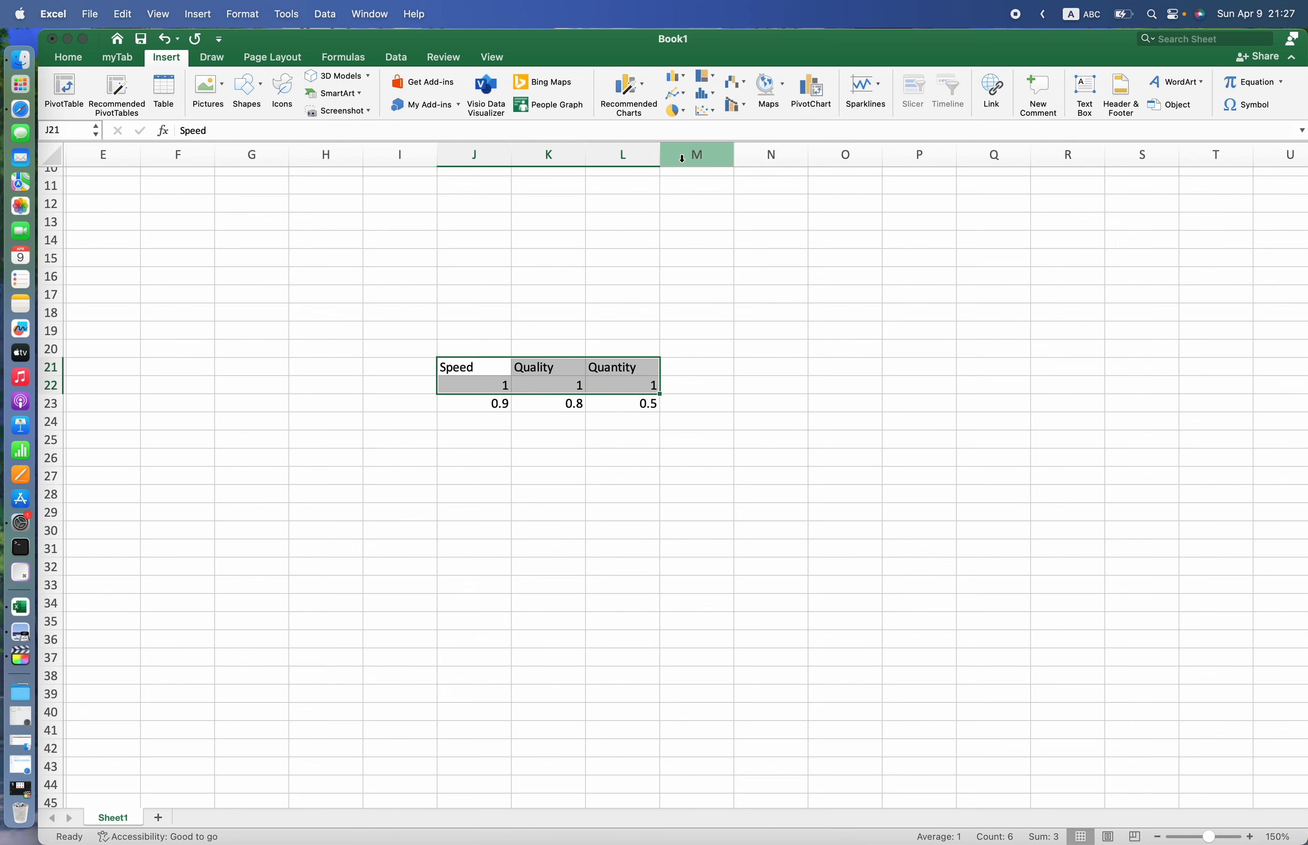
{"action": "left_click", "coordinate": [677, 78]}
{"action": "left_click", "coordinate": [700, 147]}
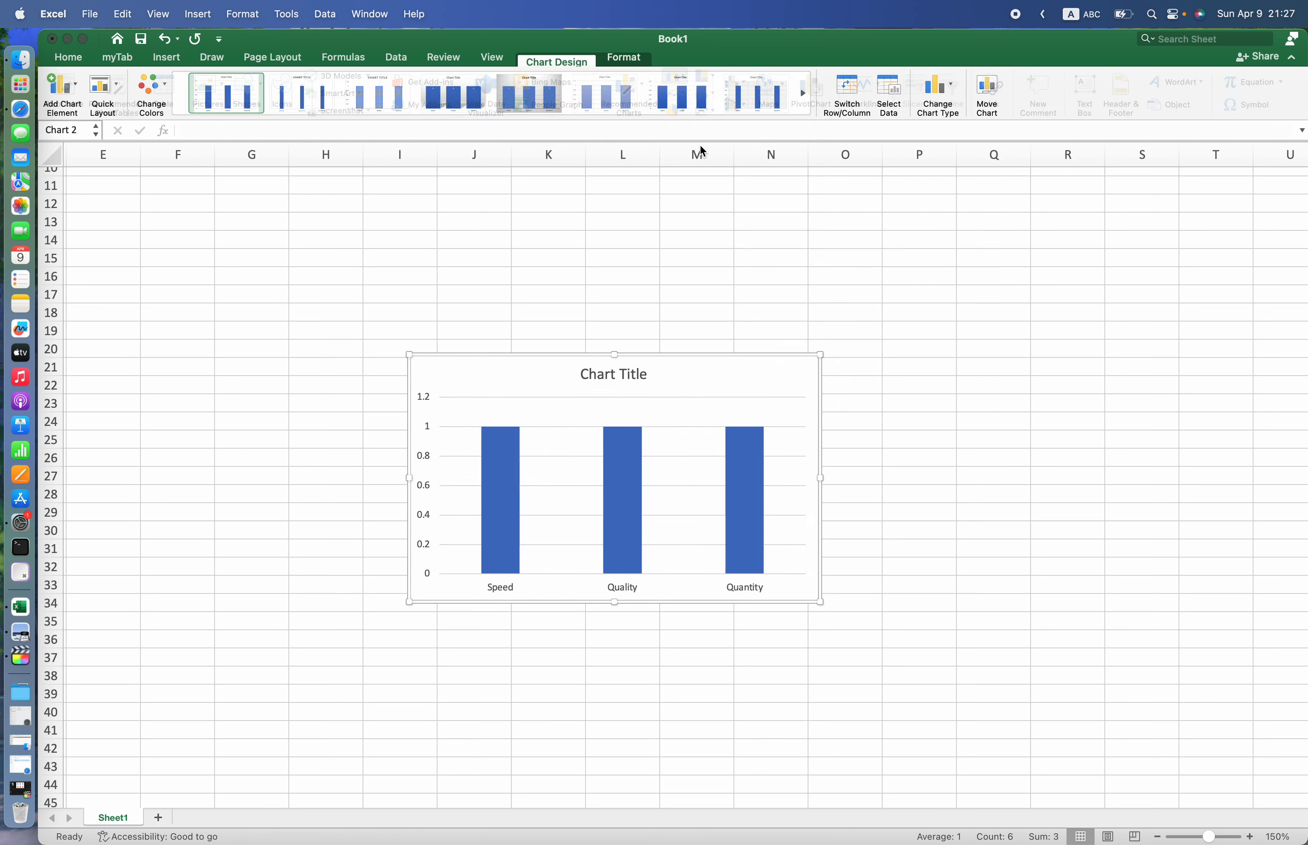
{"action": "left_click_drag", "start_coordinate": [531, 382], "coordinate": [813, 323]}
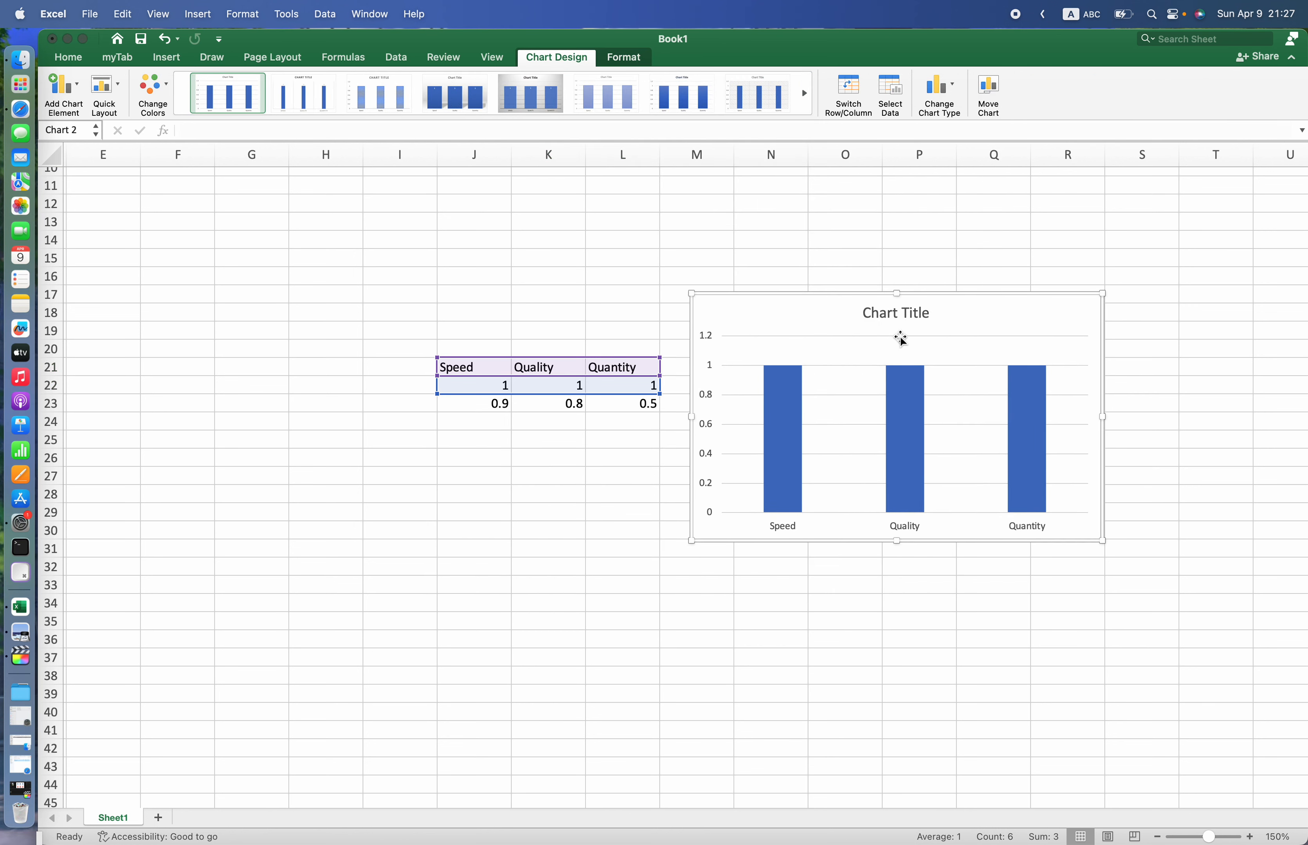
Retitle the chart "Survey Chart", and reposition and enlarge it to span about columns H to N, rows 16 to 34
{"action": "double_click", "coordinate": [894, 320]}
{"action": "left_click", "coordinate": [890, 318]}
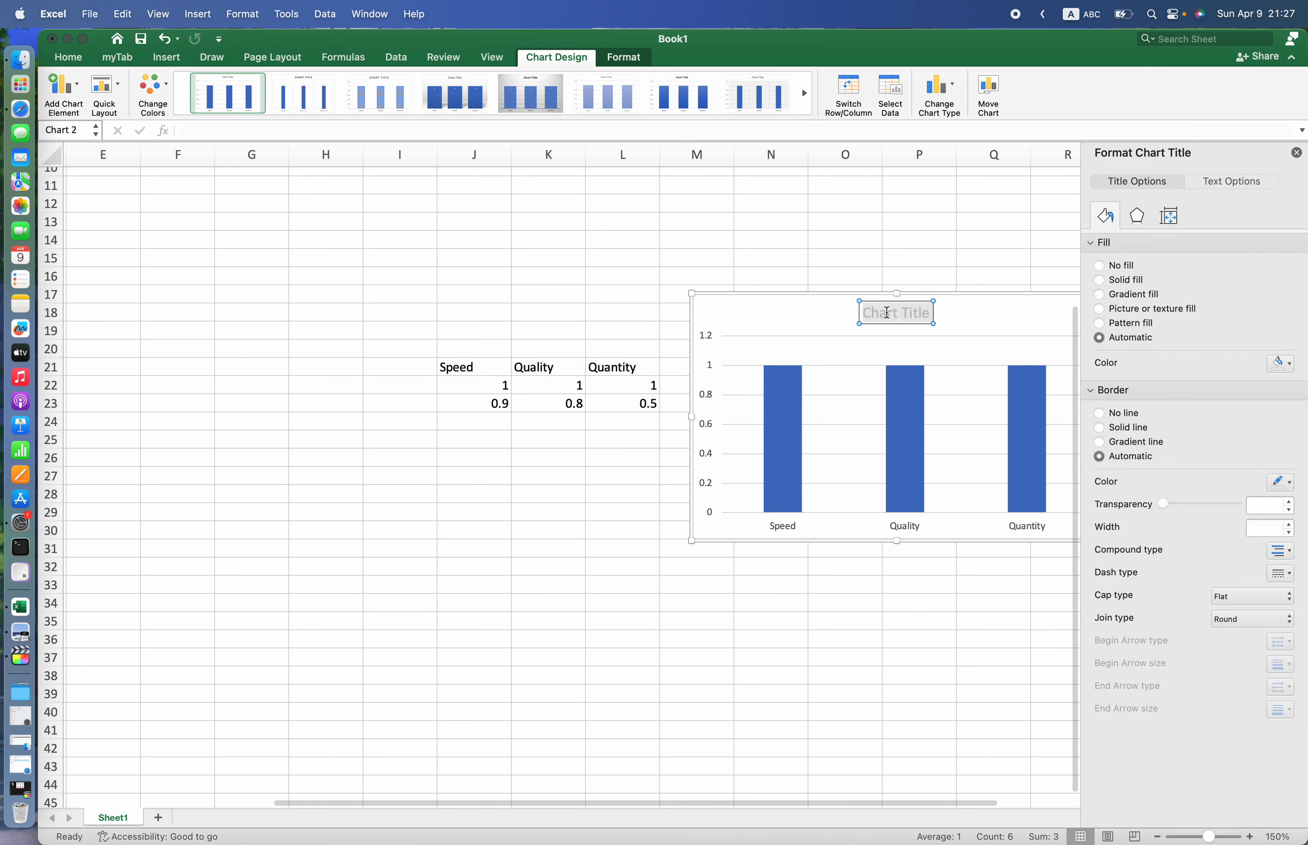
{"action": "type", "text": "Survey Chart"}
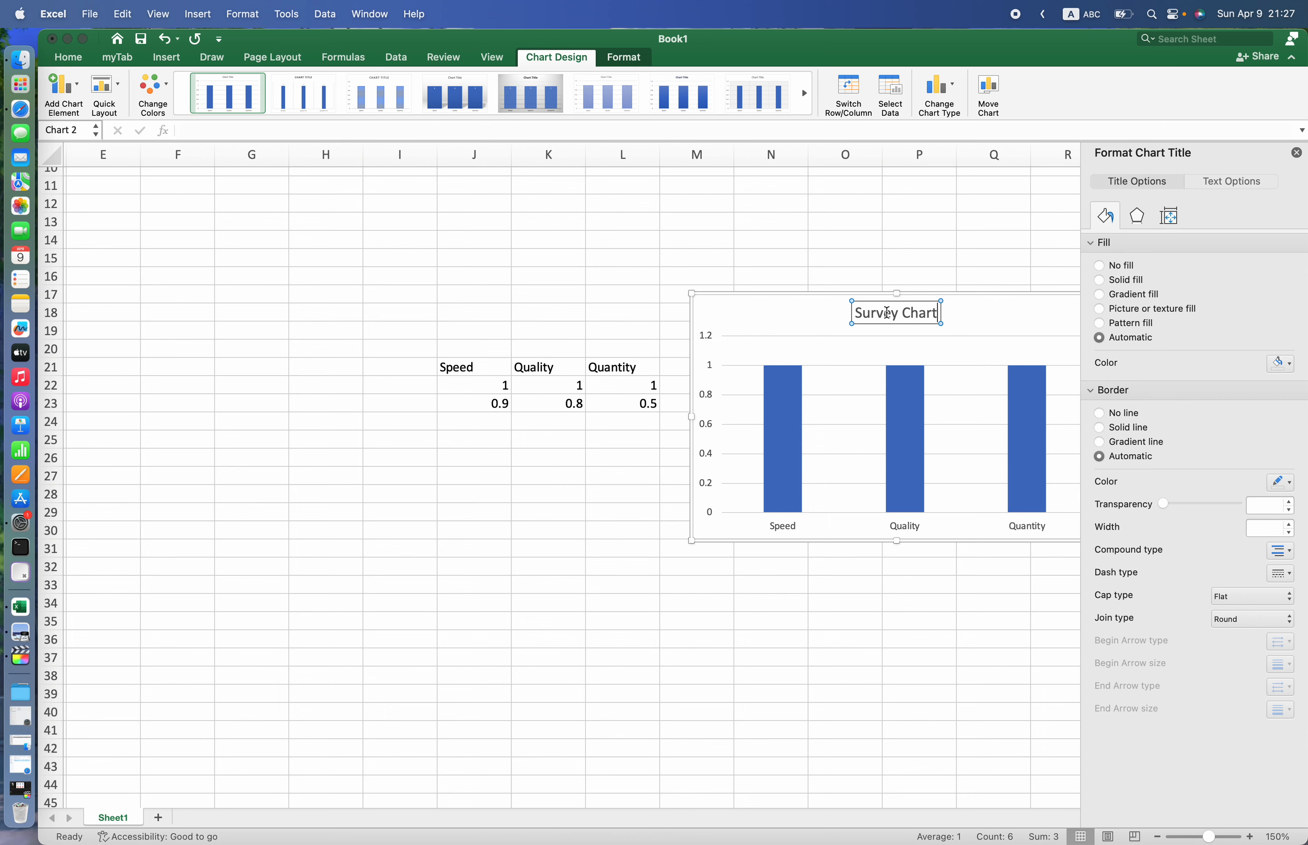
{"action": "left_click_drag", "start_coordinate": [797, 318], "coordinate": [398, 281]}
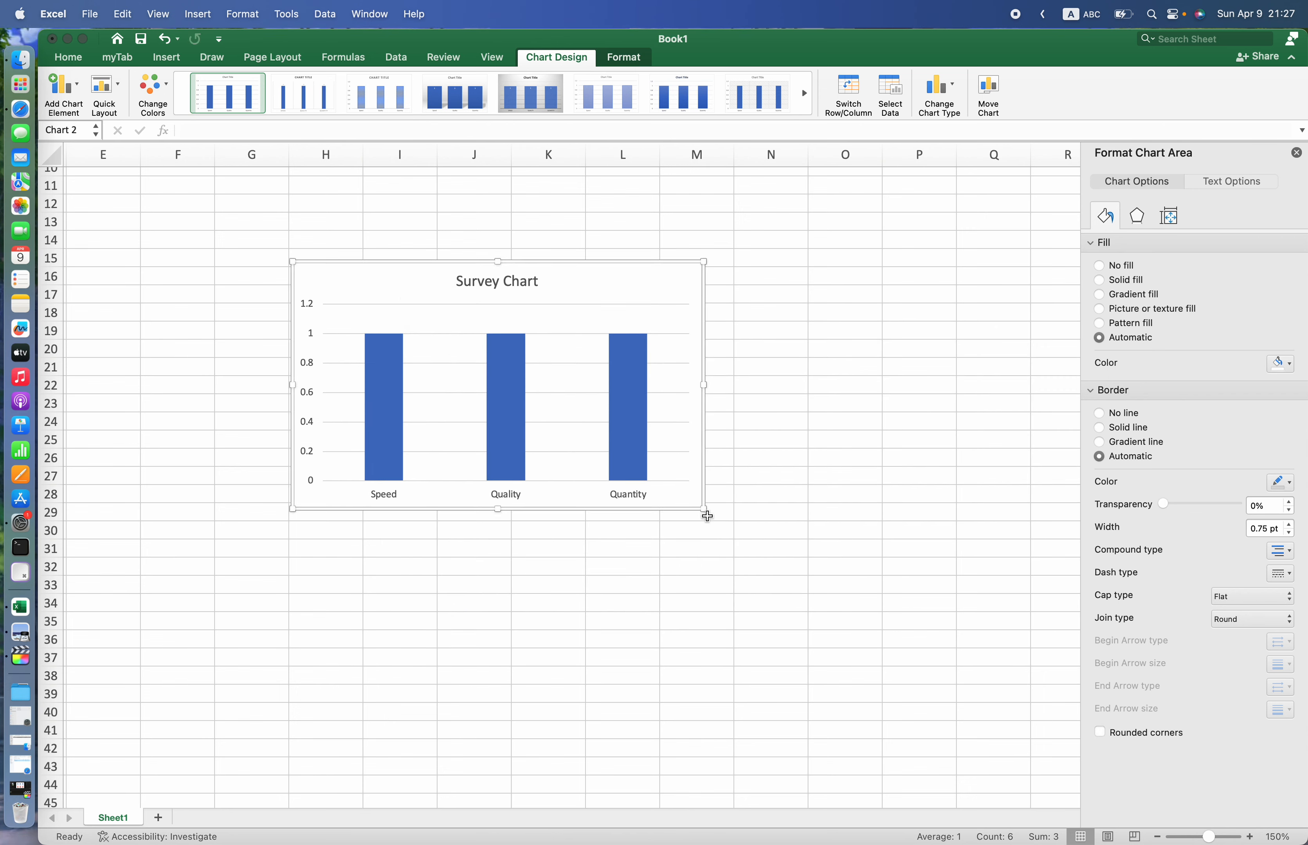
{"action": "left_click_drag", "start_coordinate": [703, 511], "coordinate": [819, 606]}
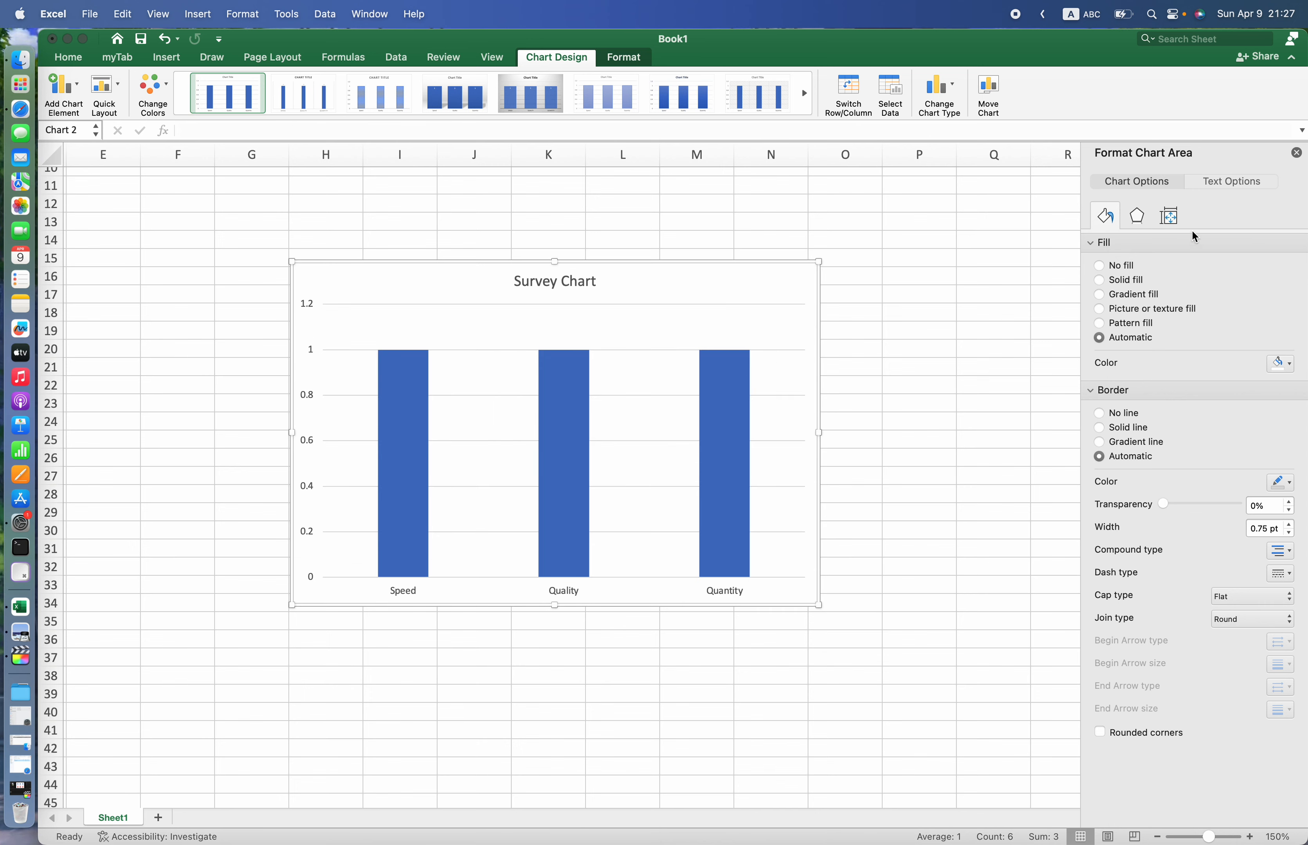
Set the maximum bound of the chart's vertical axis to 1.0
{"action": "left_click", "coordinate": [310, 403]}
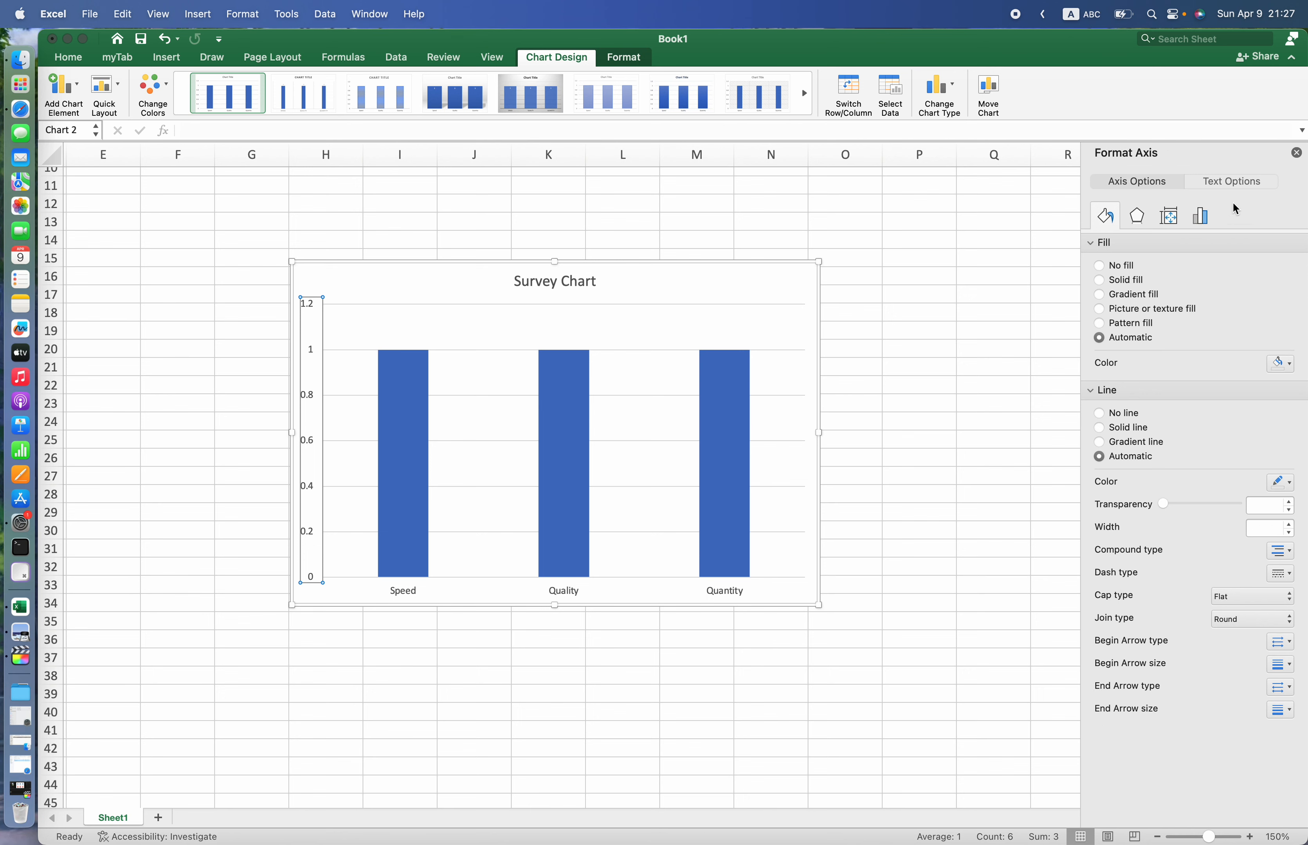
{"action": "left_click", "coordinate": [1191, 220]}
{"action": "left_click", "coordinate": [1096, 247]}
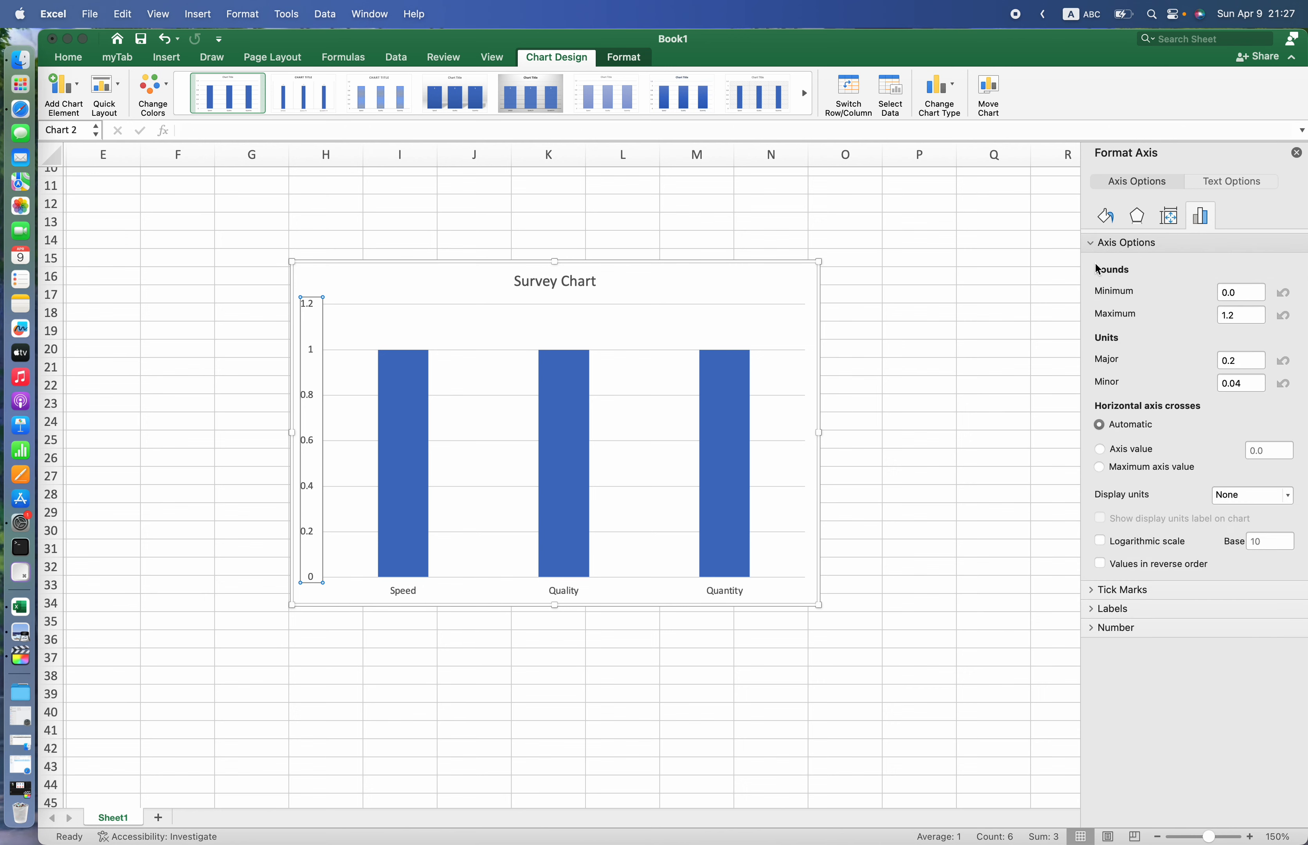
{"action": "left_click", "coordinate": [1249, 319]}
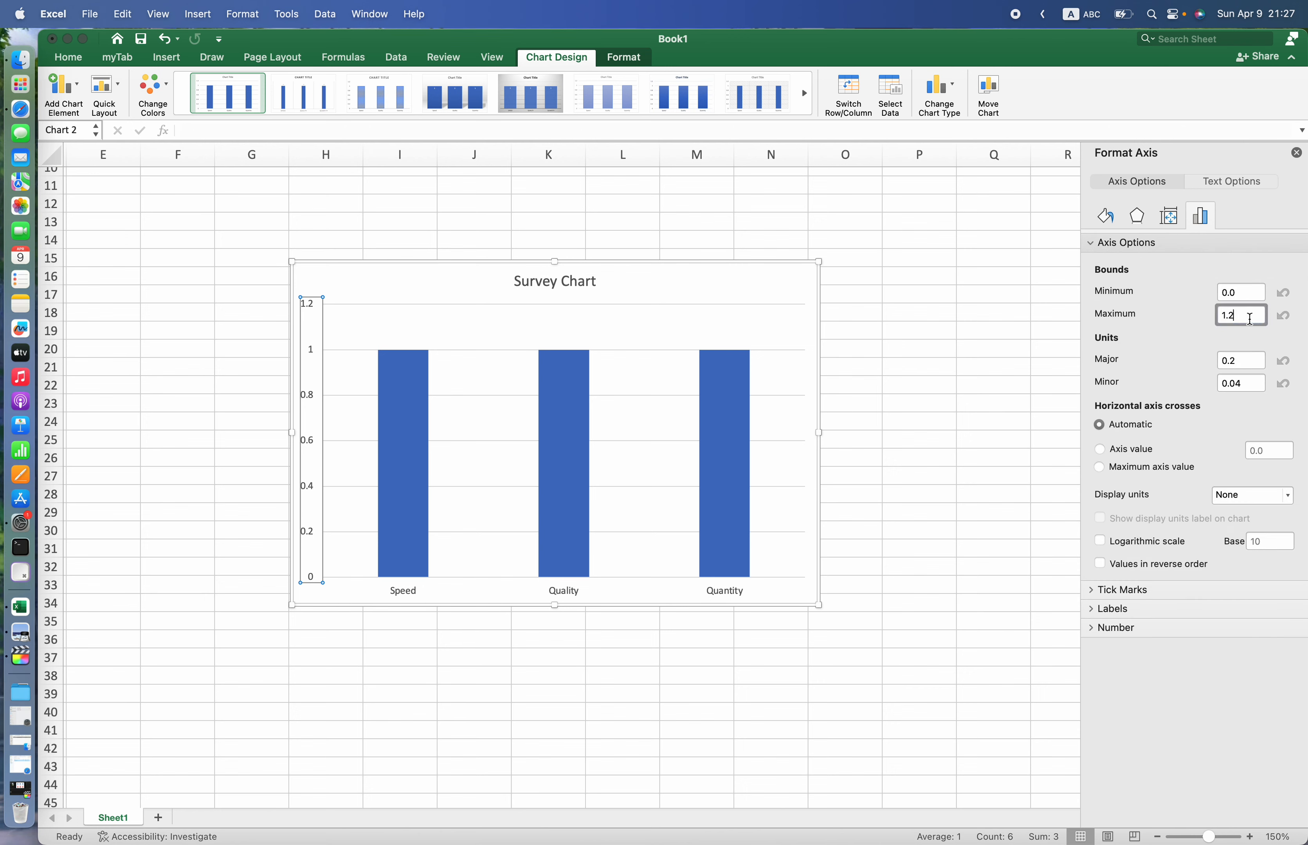
{"action": "key", "text": "Return"}
{"action": "left_click", "coordinate": [931, 615]}
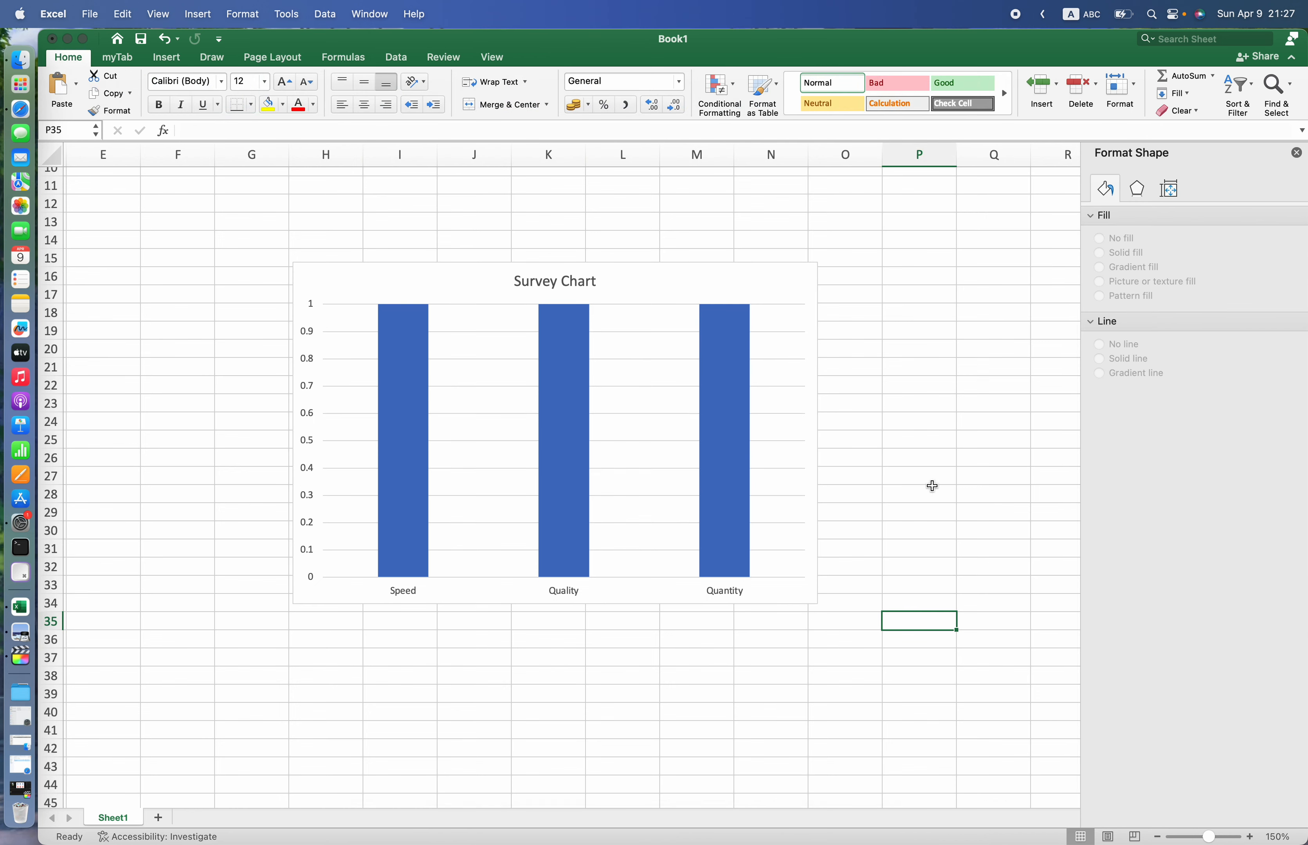
Set the major unit of the chart's vertical axis to 0.2
{"action": "left_click", "coordinate": [309, 390]}
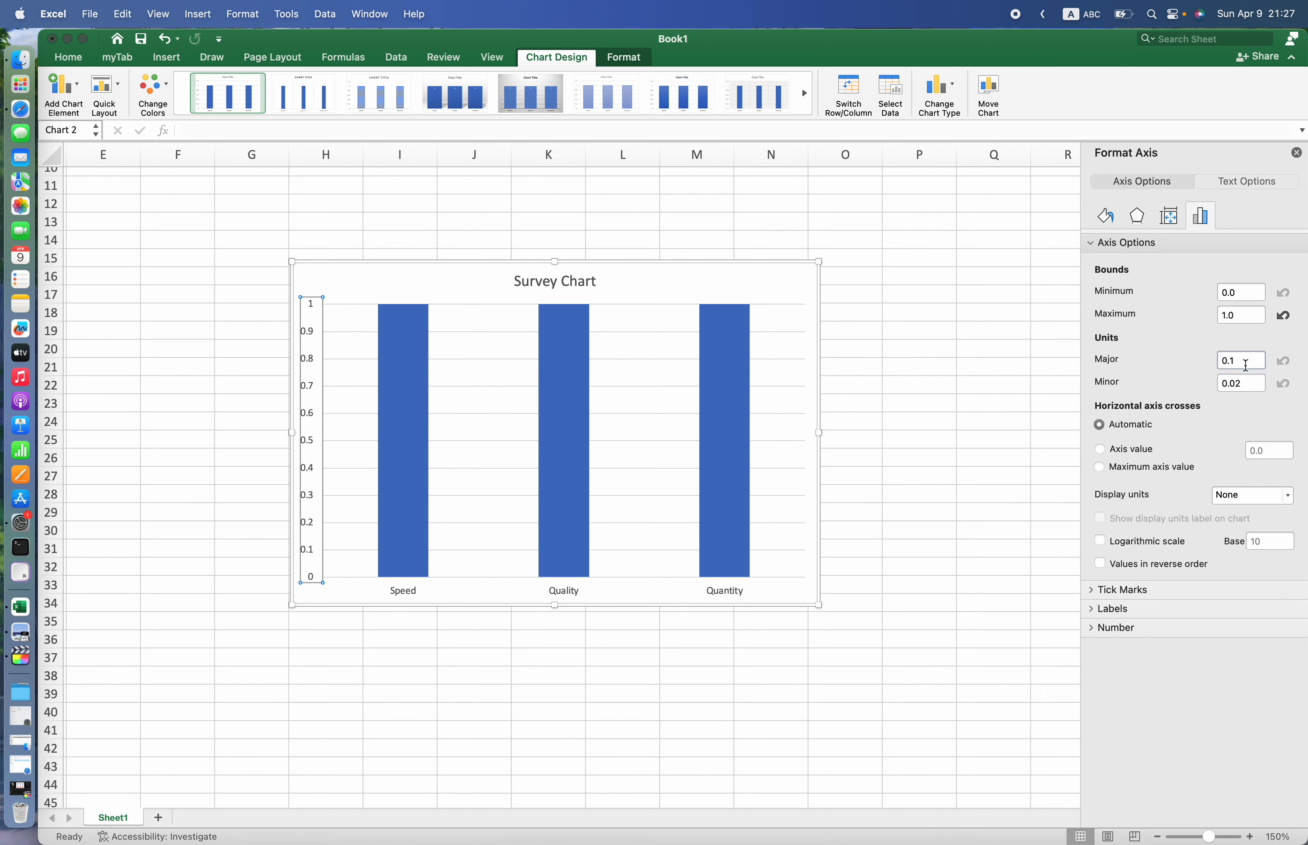
{"action": "left_click", "coordinate": [1247, 362]}
{"action": "left_click", "coordinate": [976, 446]}
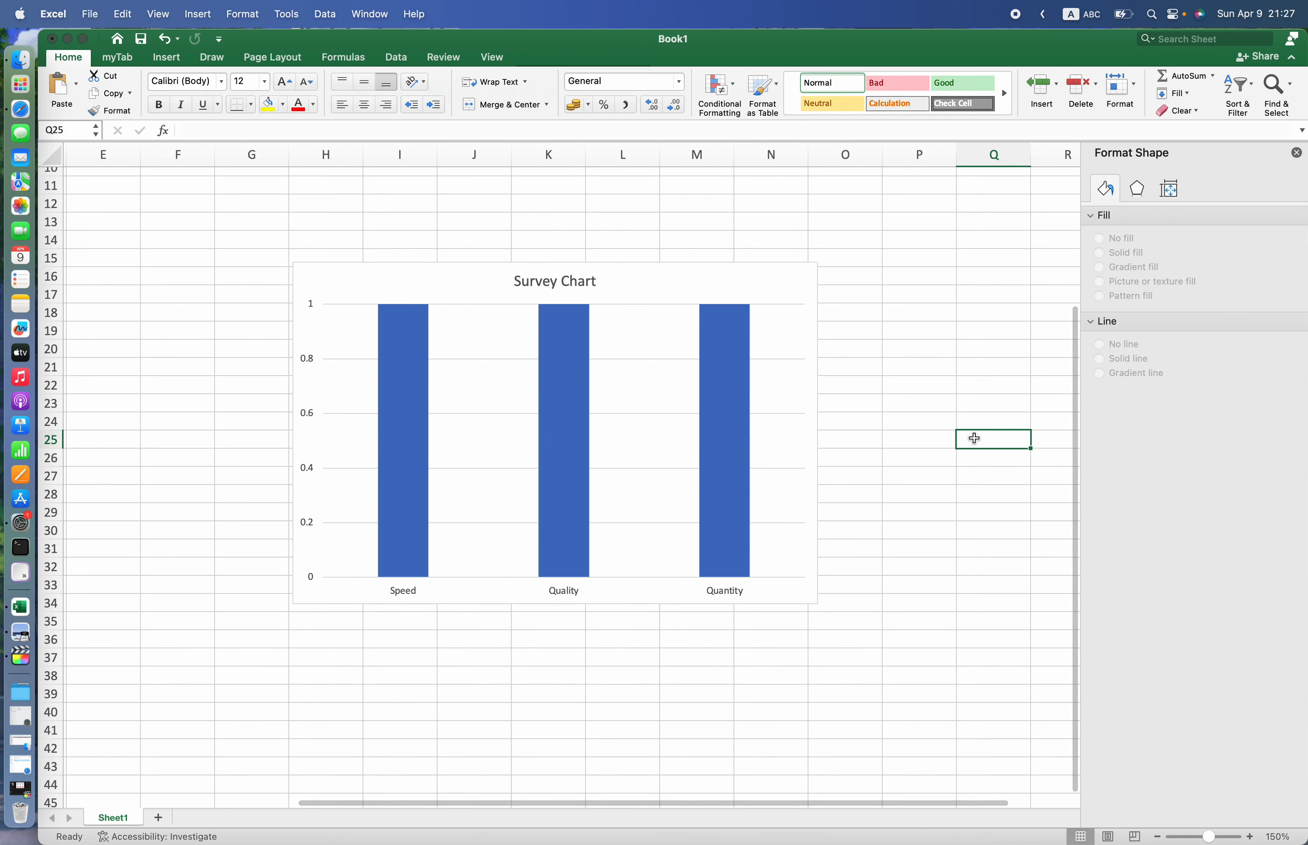
Apply a linear blue-white-red gradient fill at 90° to the column series and enlarge the chart slightly
{"action": "left_click", "coordinate": [404, 386]}
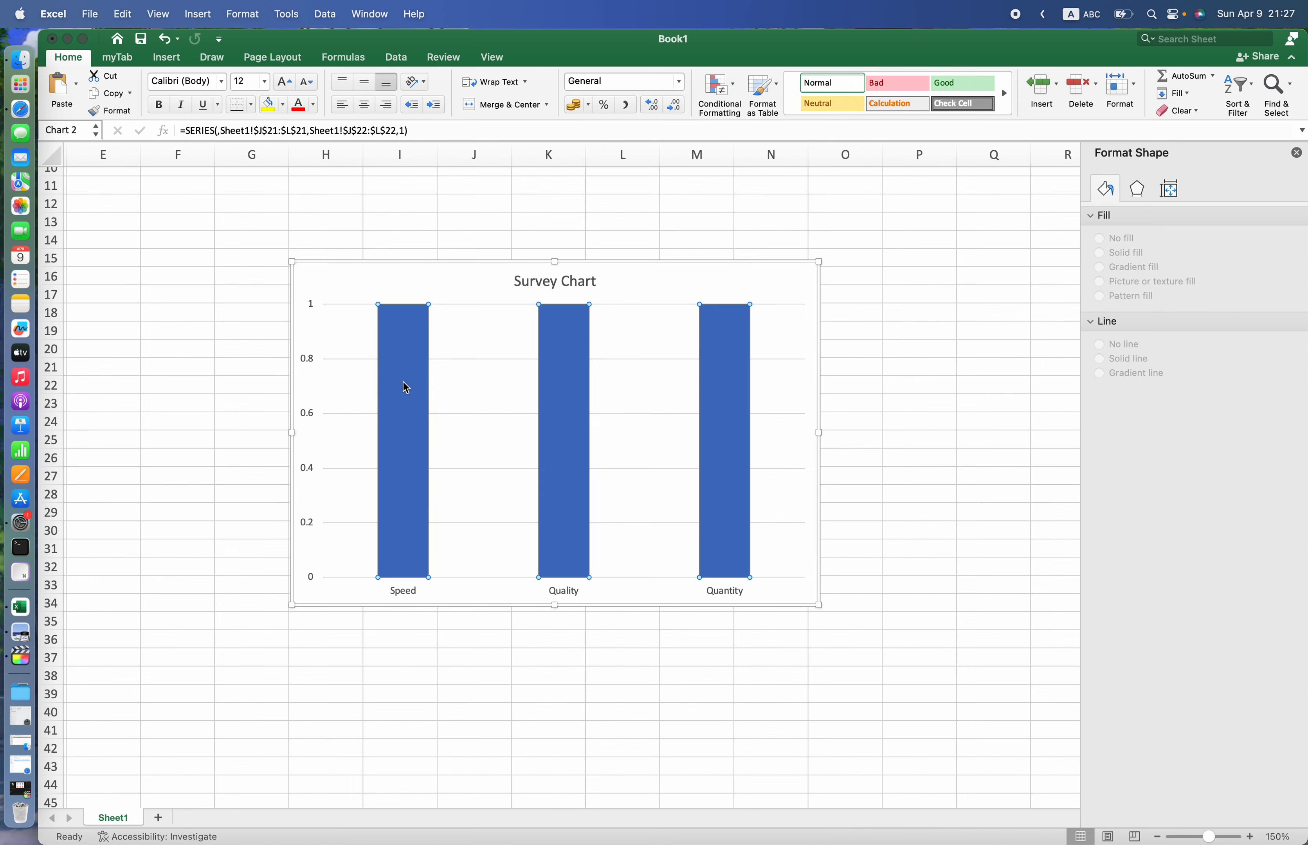
{"action": "left_click", "coordinate": [1102, 192]}
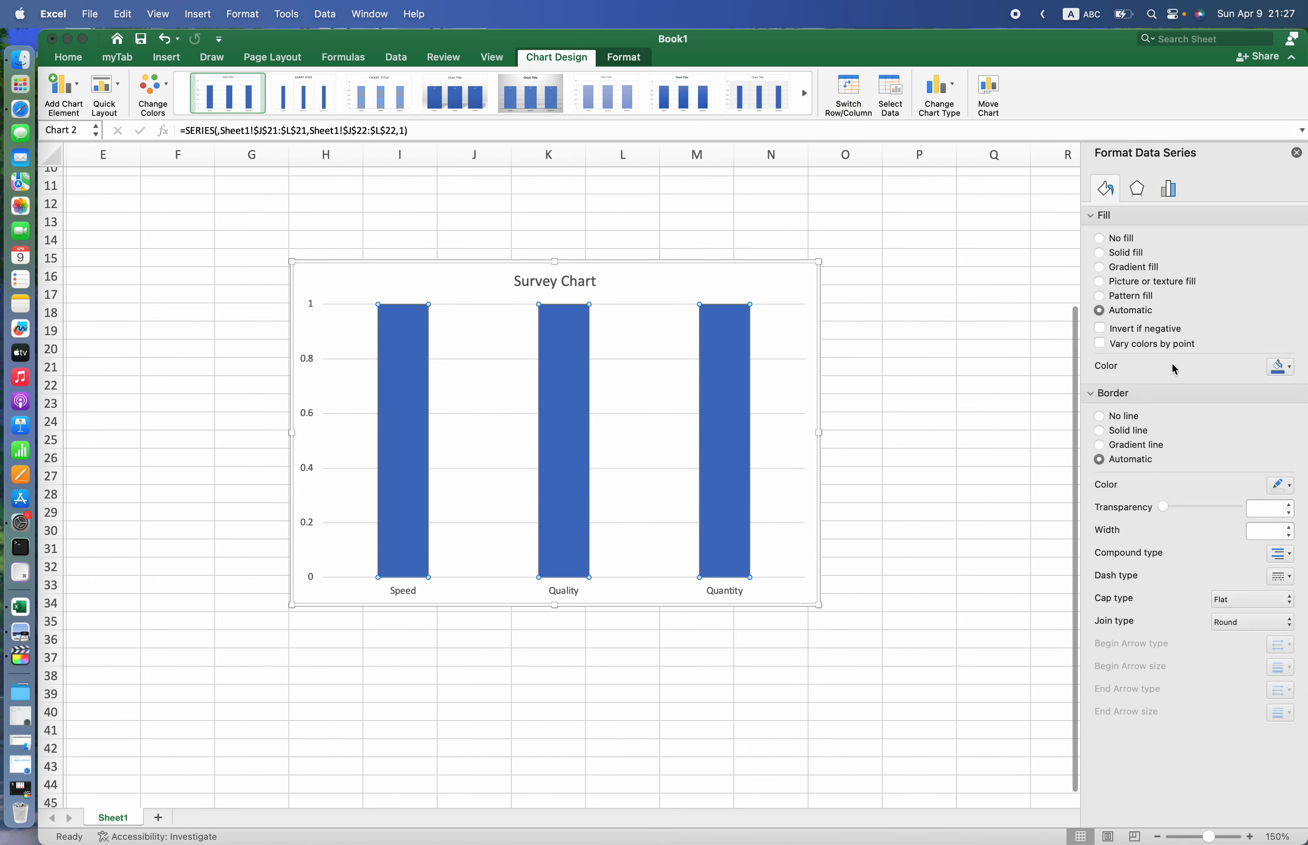
{"action": "left_click", "coordinate": [1119, 269]}
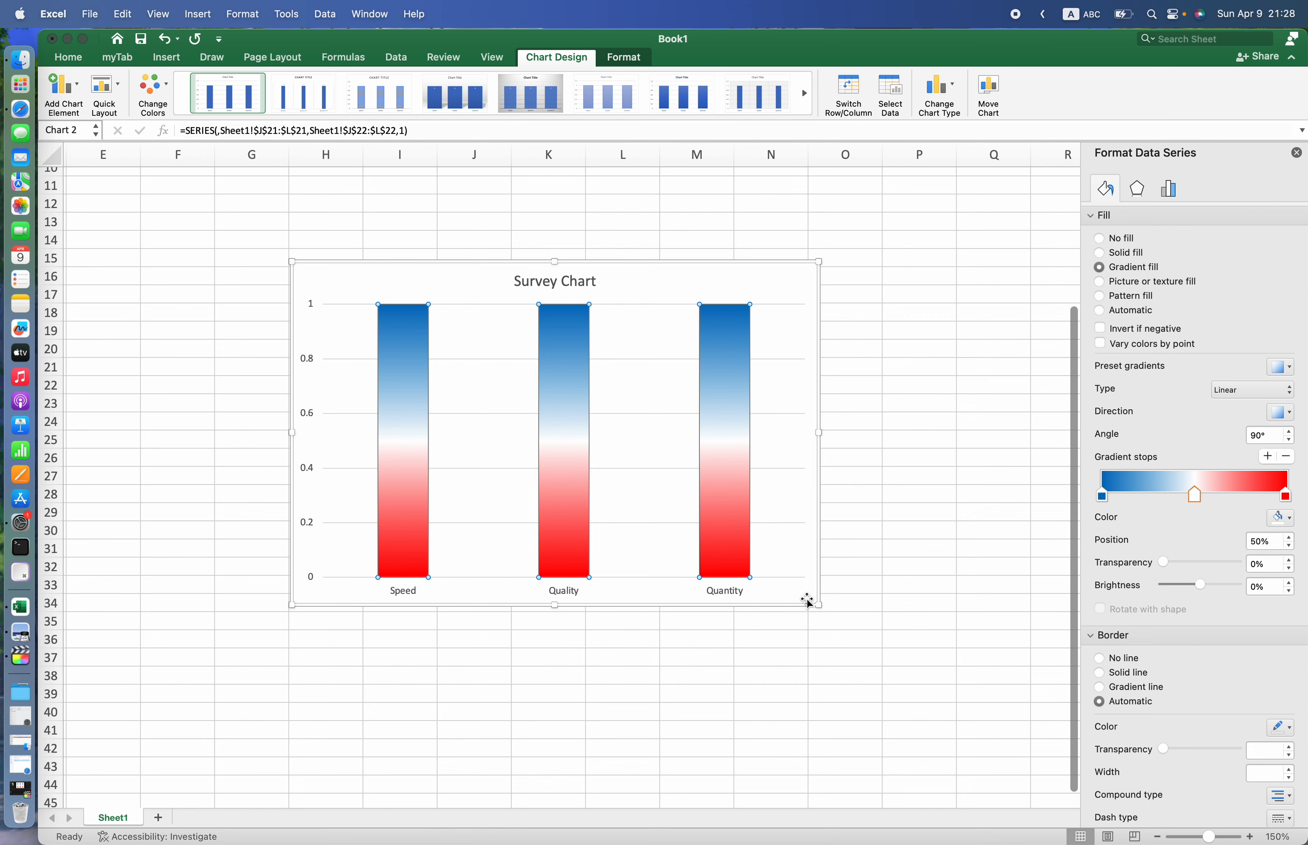
{"action": "left_click_drag", "start_coordinate": [818, 608], "coordinate": [863, 639]}
Examine the color and position settings of the blue, white and red gradient stops in the column series
{"action": "left_click", "coordinate": [420, 388]}
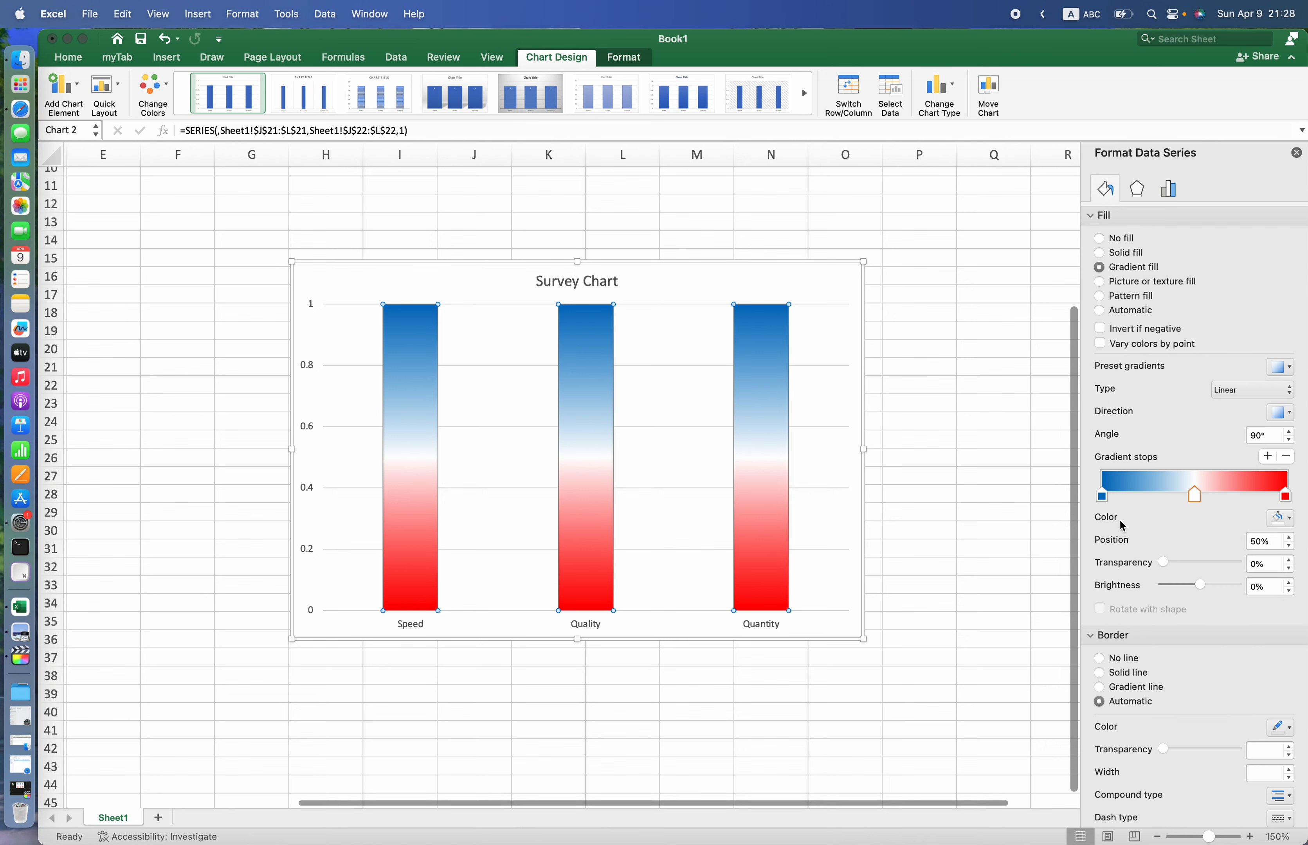
{"action": "left_click", "coordinate": [1106, 501]}
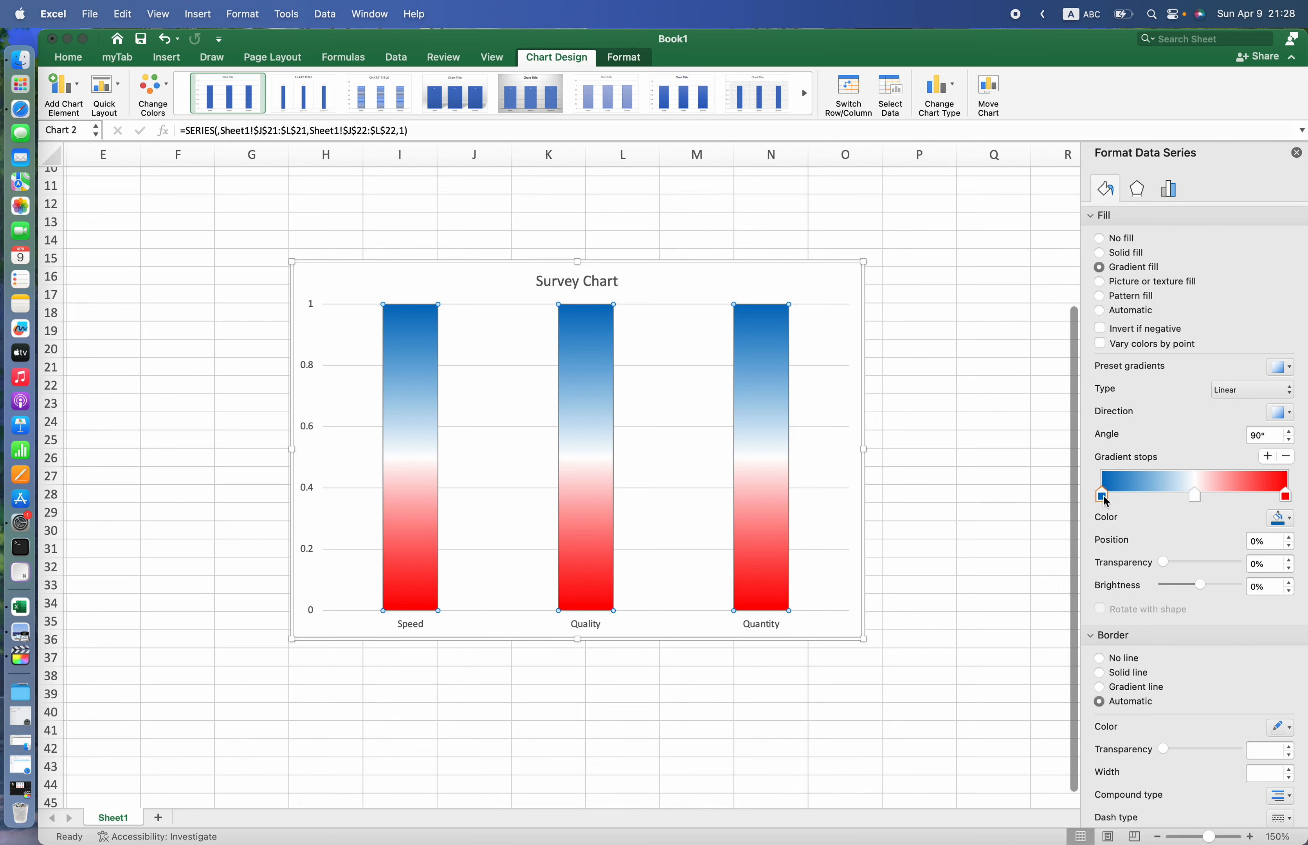
{"action": "left_click", "coordinate": [1195, 498]}
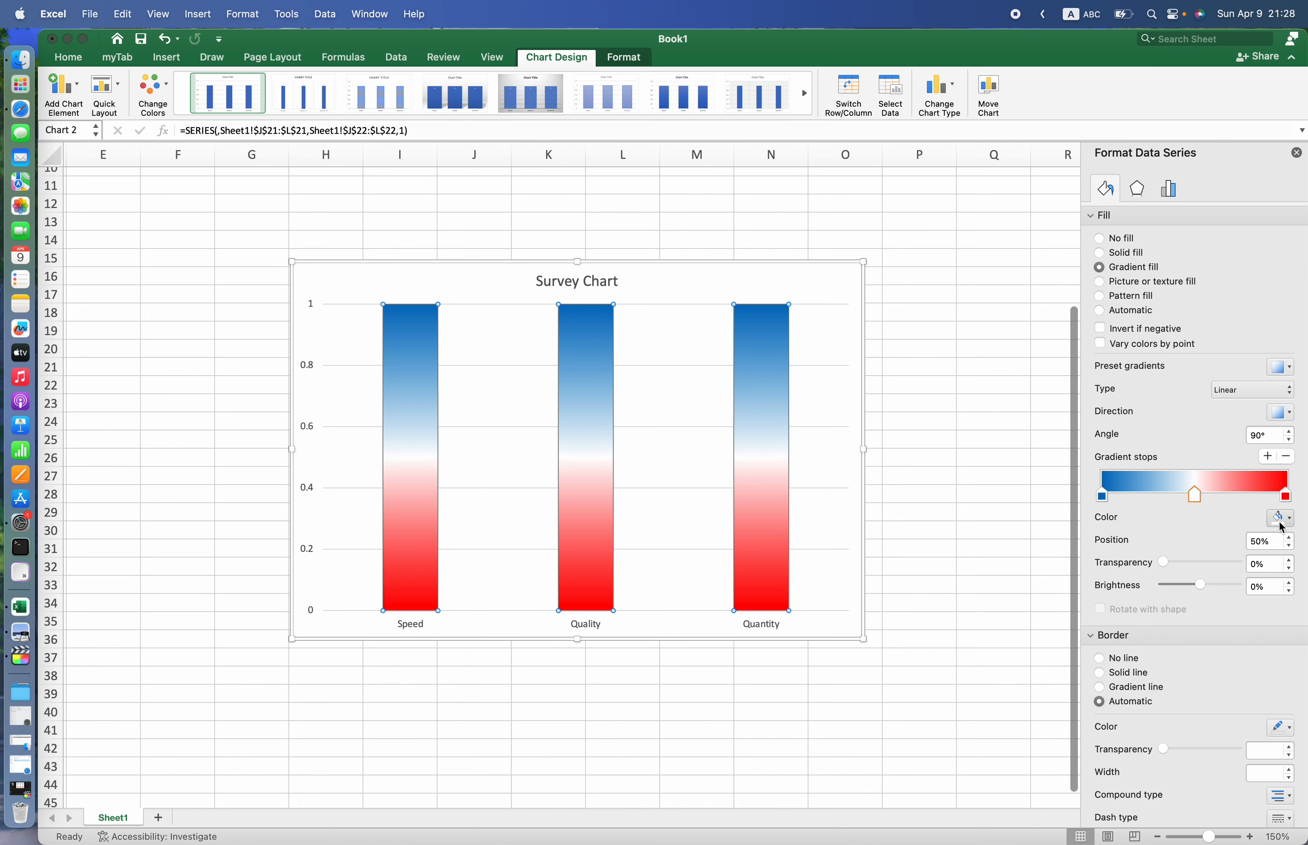
{"action": "left_click", "coordinate": [1104, 499]}
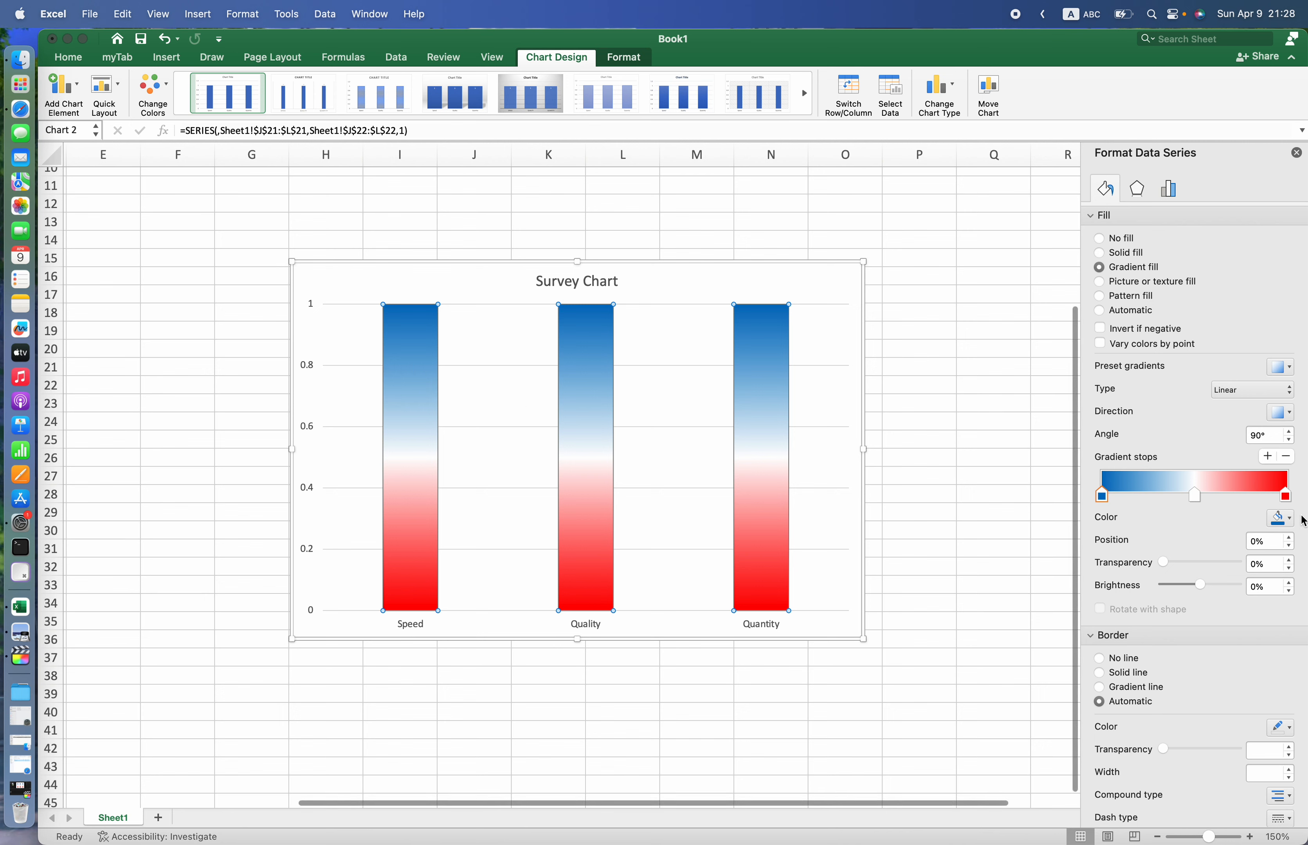
{"action": "left_click", "coordinate": [1289, 499]}
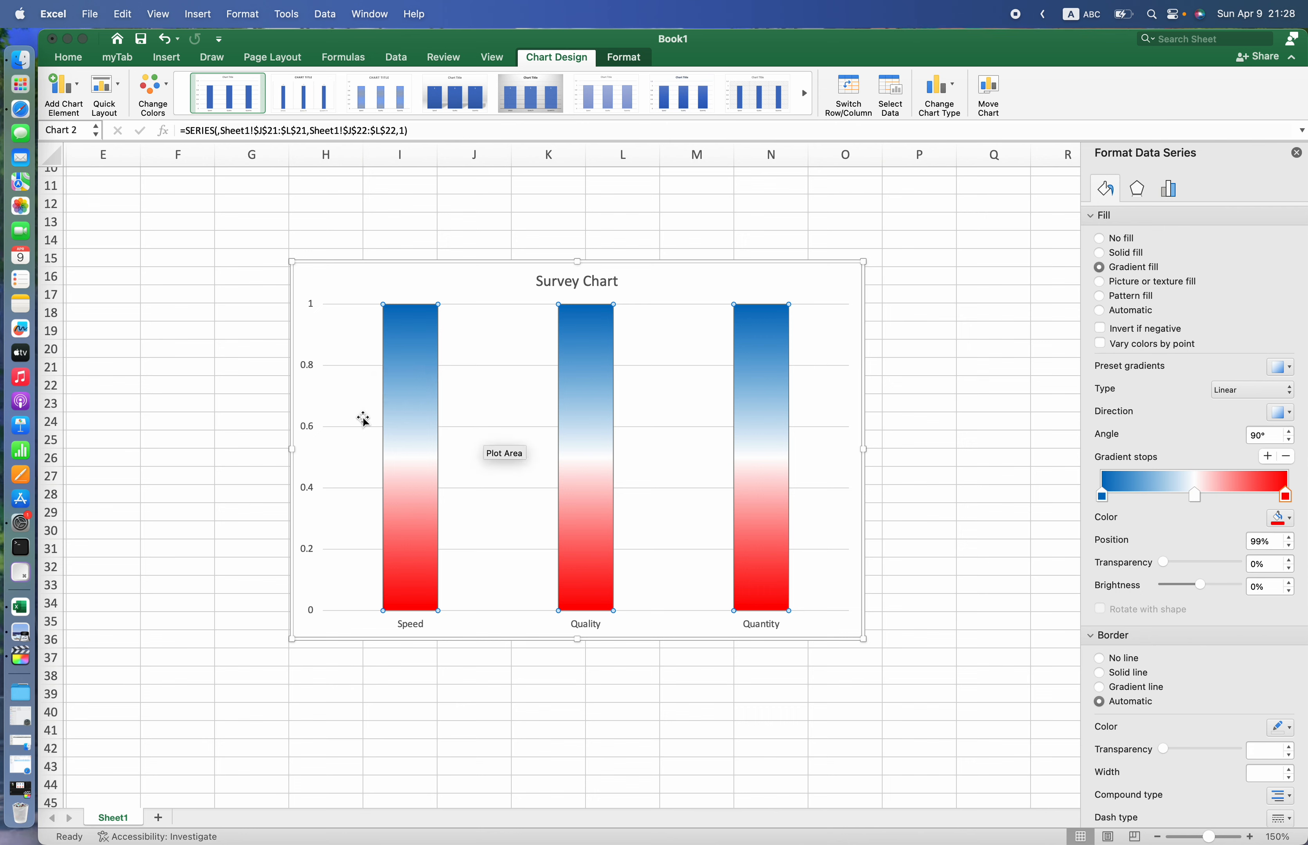
Enlarge the chart further and move it directly below the data table so the source cells are uncovered
{"action": "left_click_drag", "start_coordinate": [291, 263], "coordinate": [226, 226]}
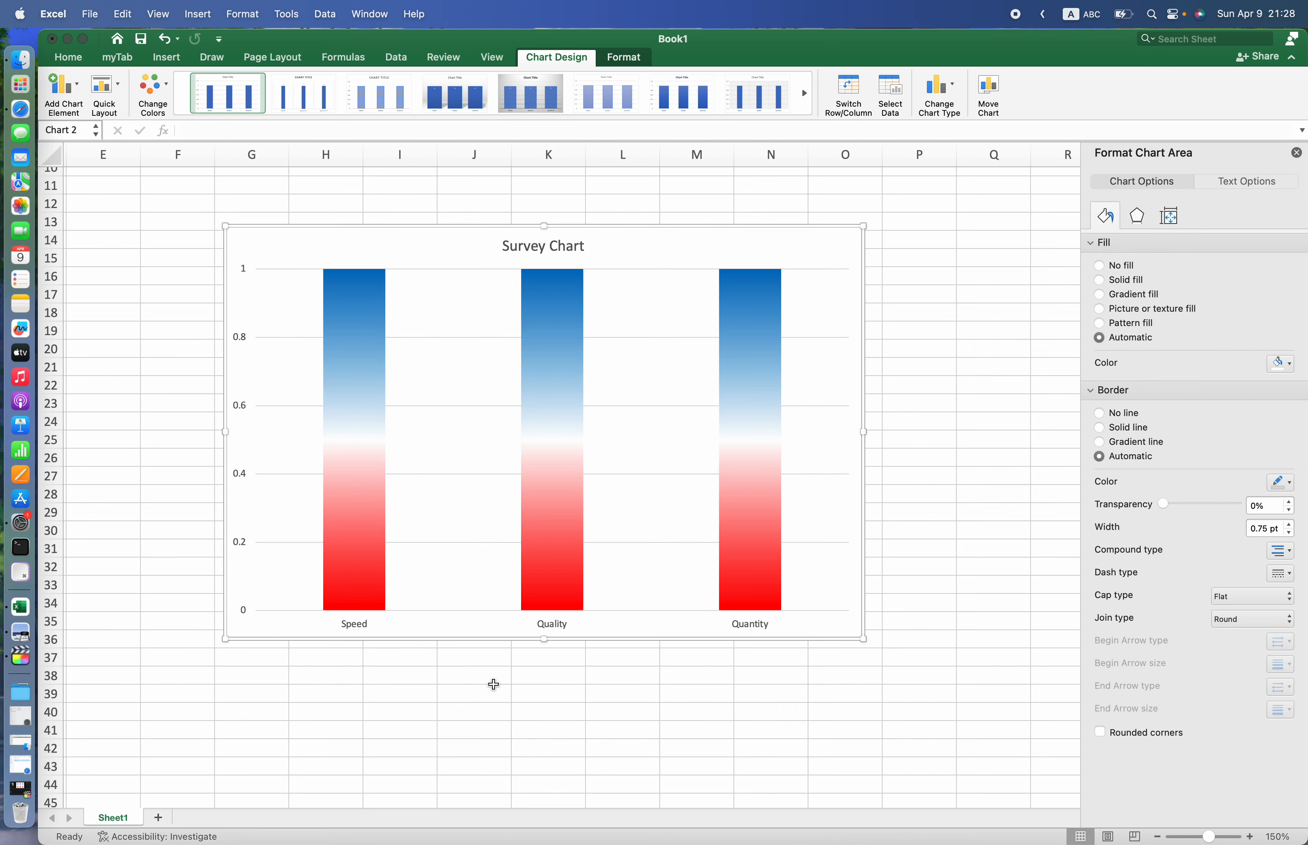
{"action": "left_click_drag", "start_coordinate": [377, 256], "coordinate": [443, 456]}
{"action": "scroll", "coordinate": [497, 459], "scroll_direction": "down", "scroll_amount": 5}
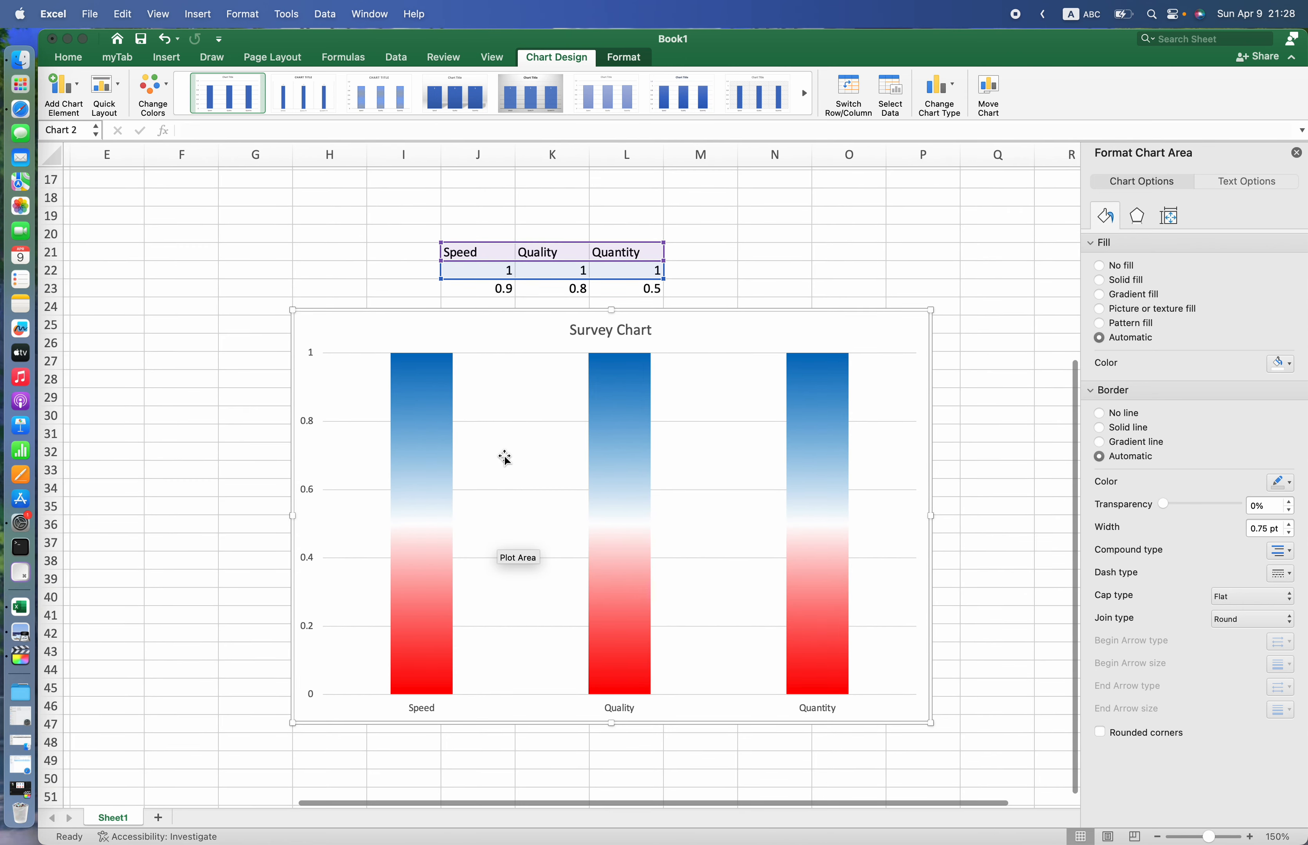
{"action": "right_click", "coordinate": [445, 437]}
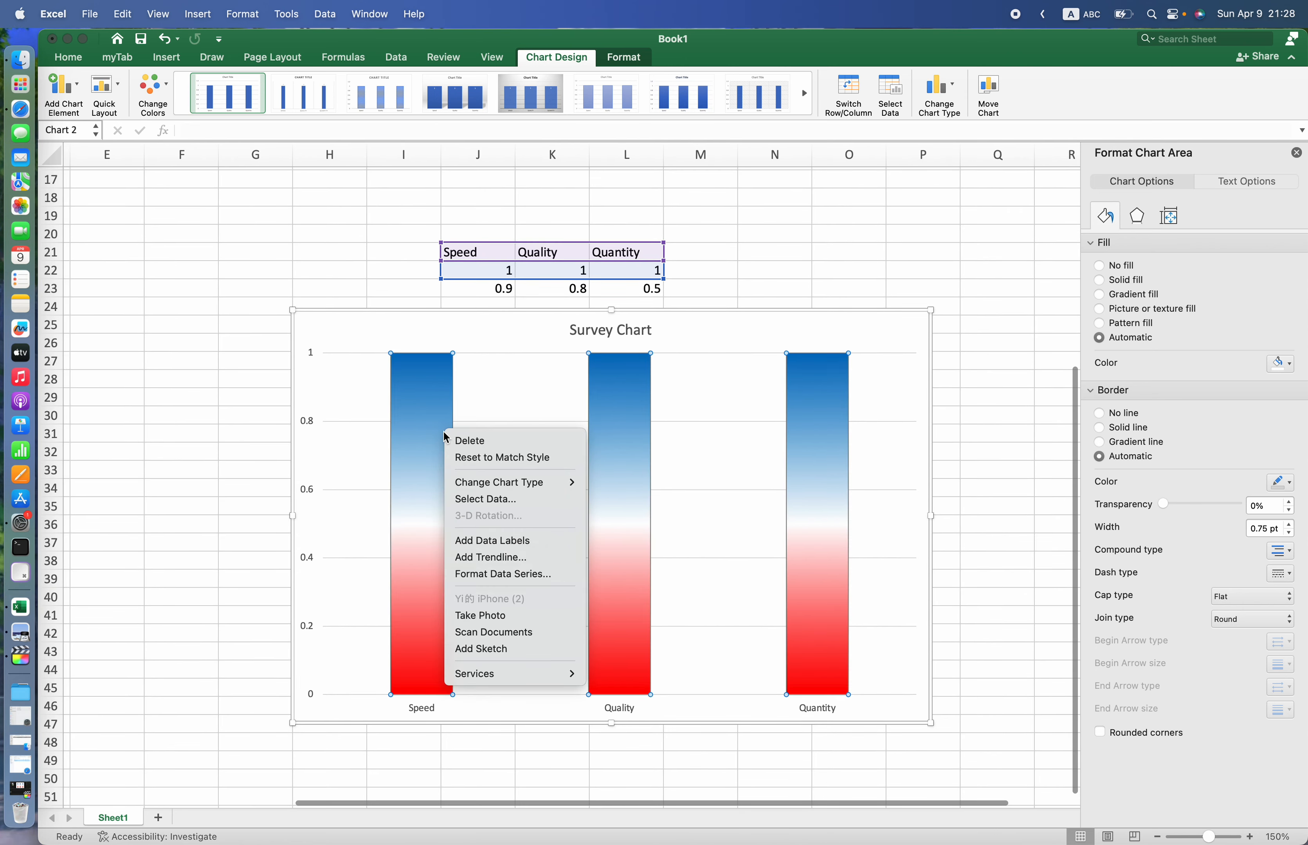
{"action": "left_click", "coordinate": [517, 575]}
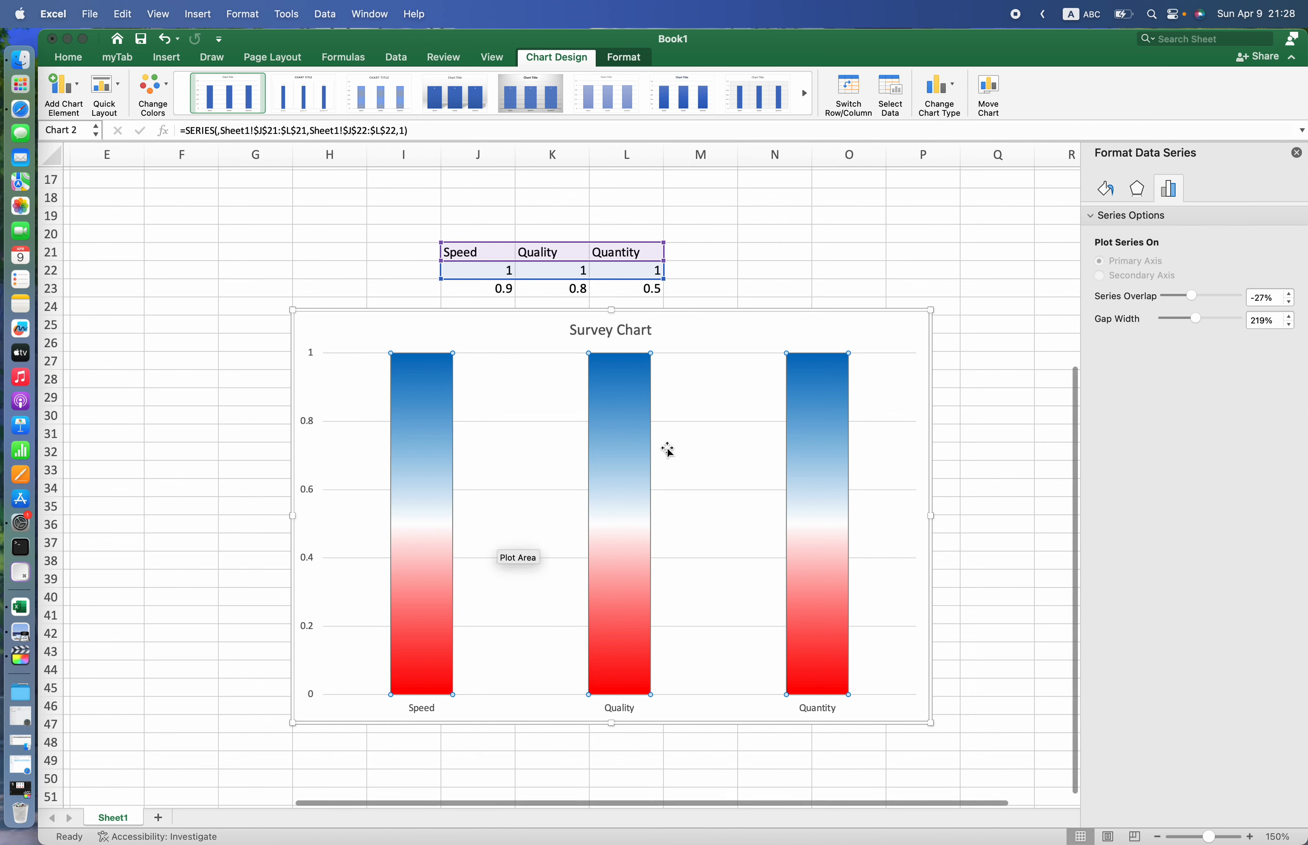
{"action": "left_click", "coordinate": [847, 262]}
Add a second data series to the chart using J23:L23 as its Y values
{"action": "left_click", "coordinate": [826, 352]}
{"action": "right_click", "coordinate": [827, 344]}
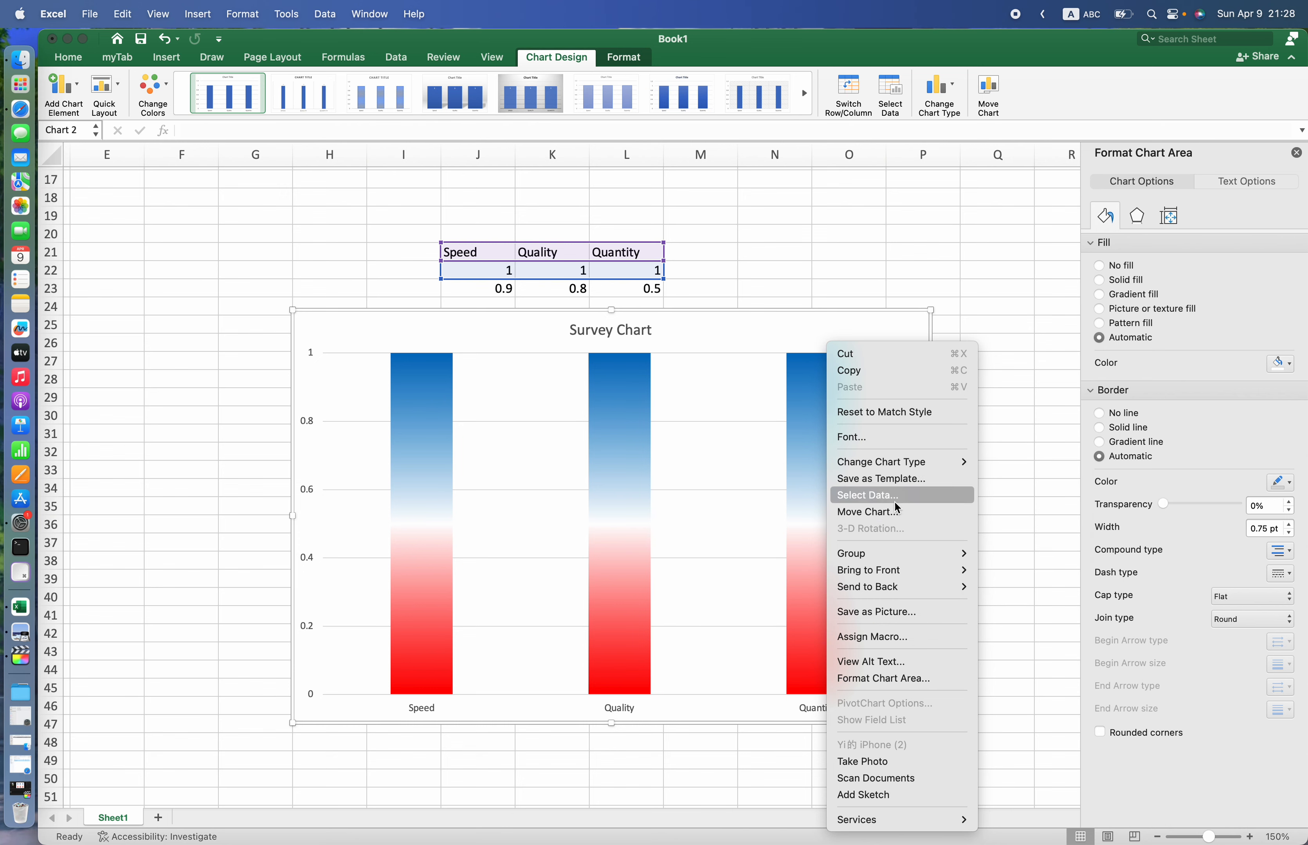
{"action": "left_click", "coordinate": [887, 497]}
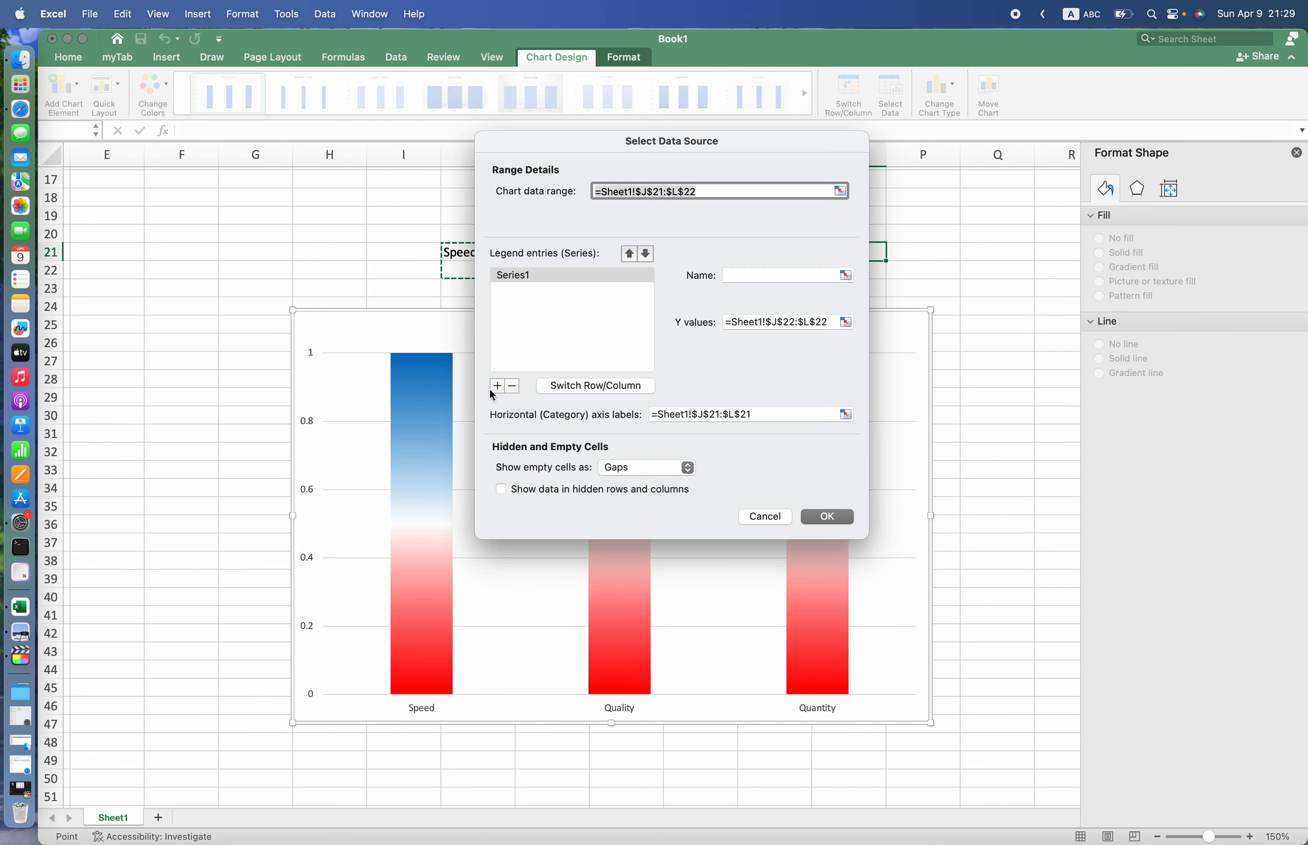
{"action": "left_click", "coordinate": [497, 387]}
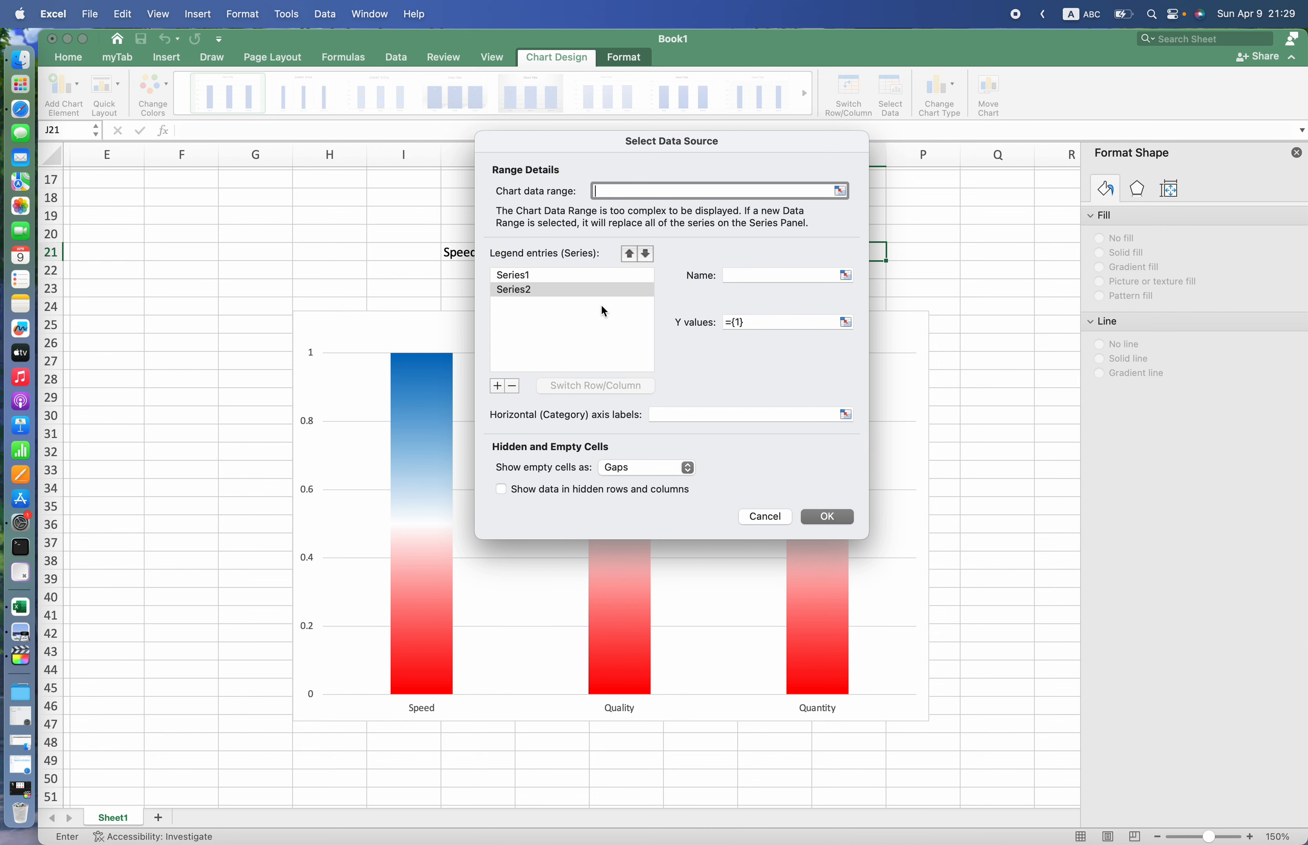
{"action": "left_click", "coordinate": [847, 325]}
{"action": "left_click_drag", "start_coordinate": [504, 290], "coordinate": [638, 288]}
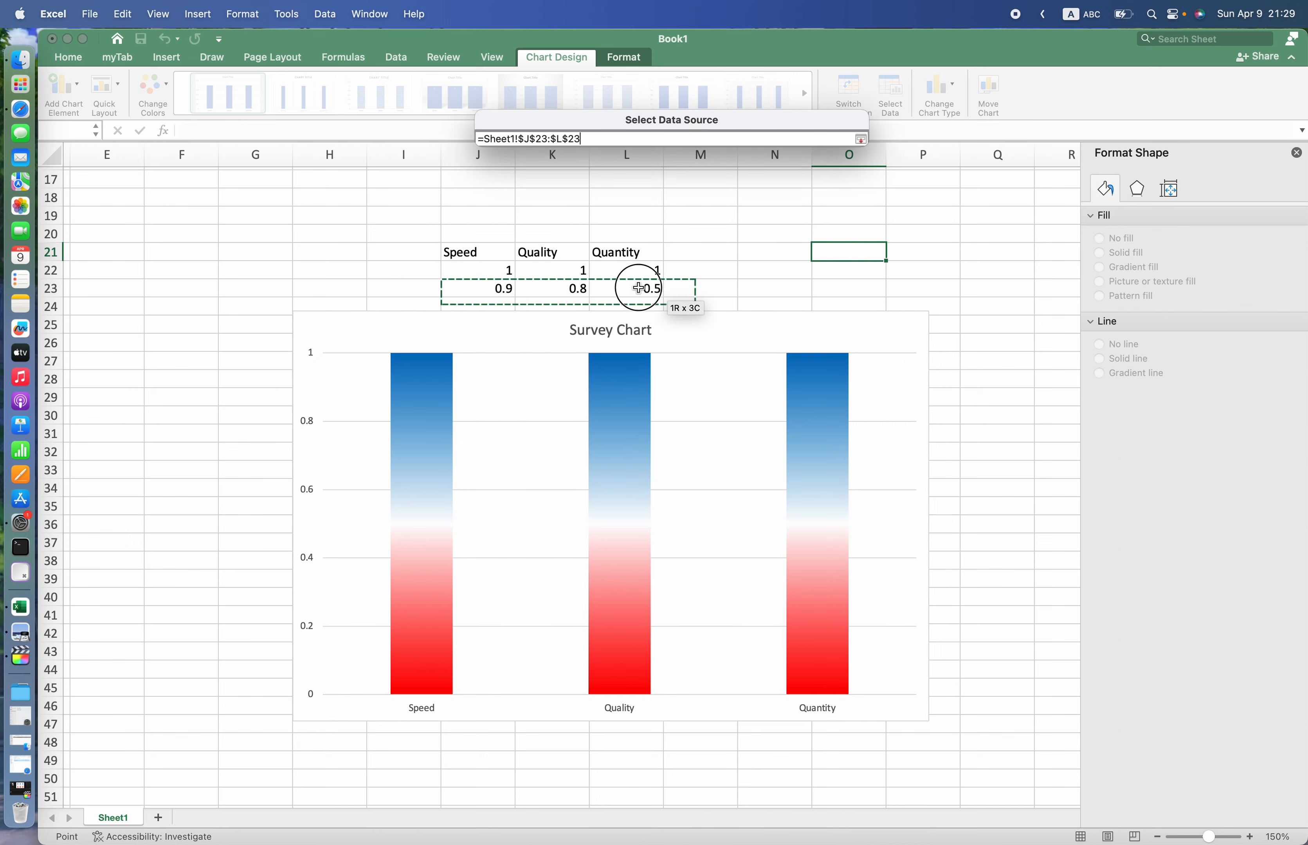
{"action": "left_click", "coordinate": [861, 140]}
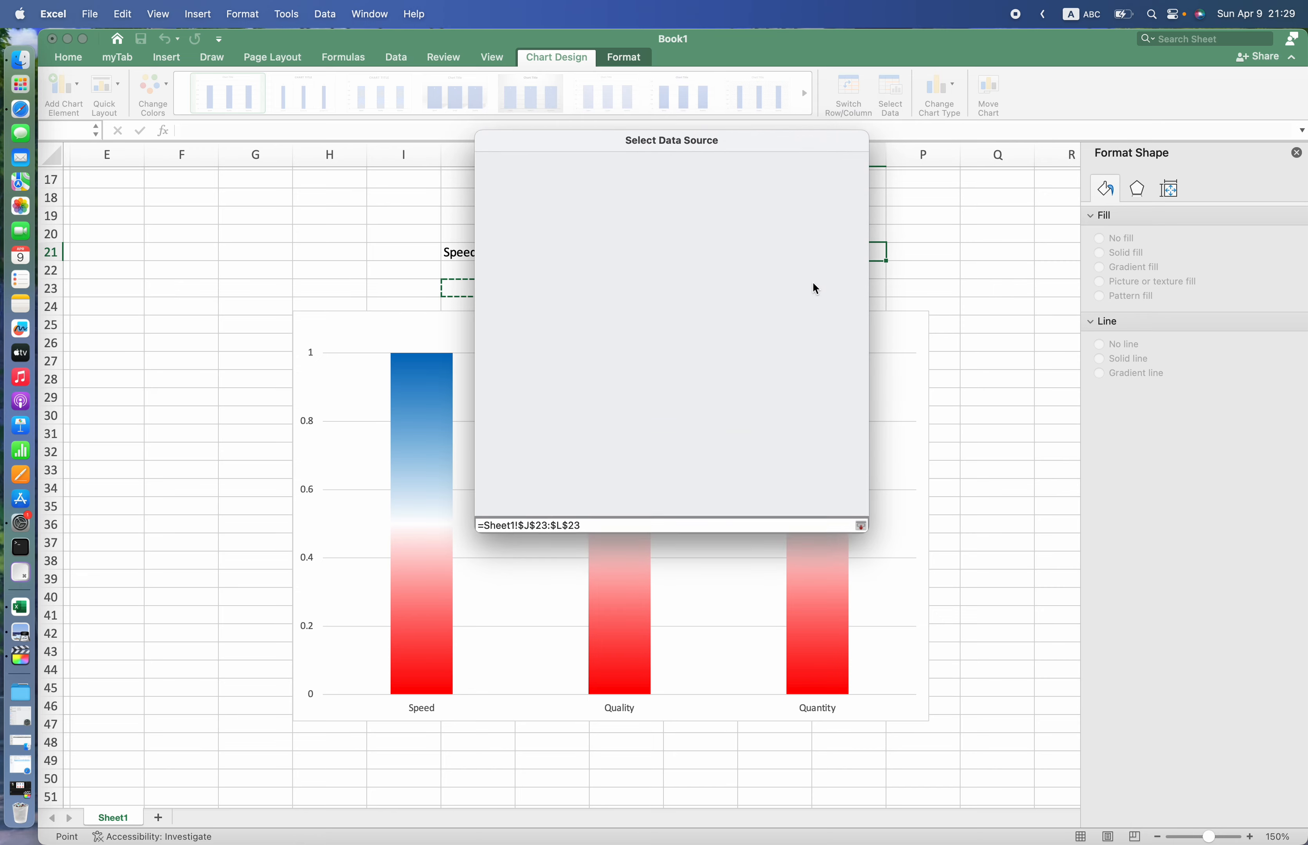
{"action": "left_click", "coordinate": [826, 516]}
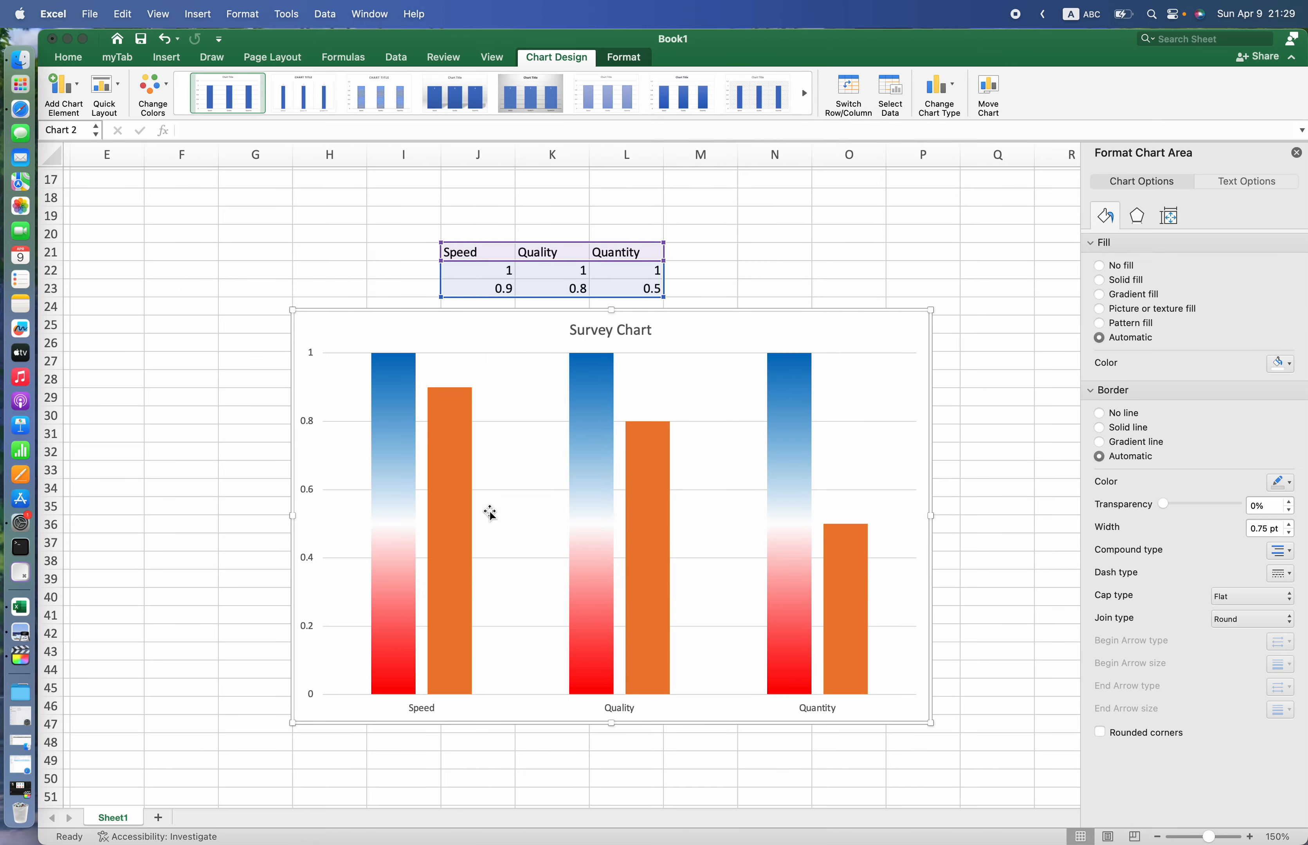
Change the orange J23:L23 series to a 2-D line with markers chart type
{"action": "left_click", "coordinate": [462, 476]}
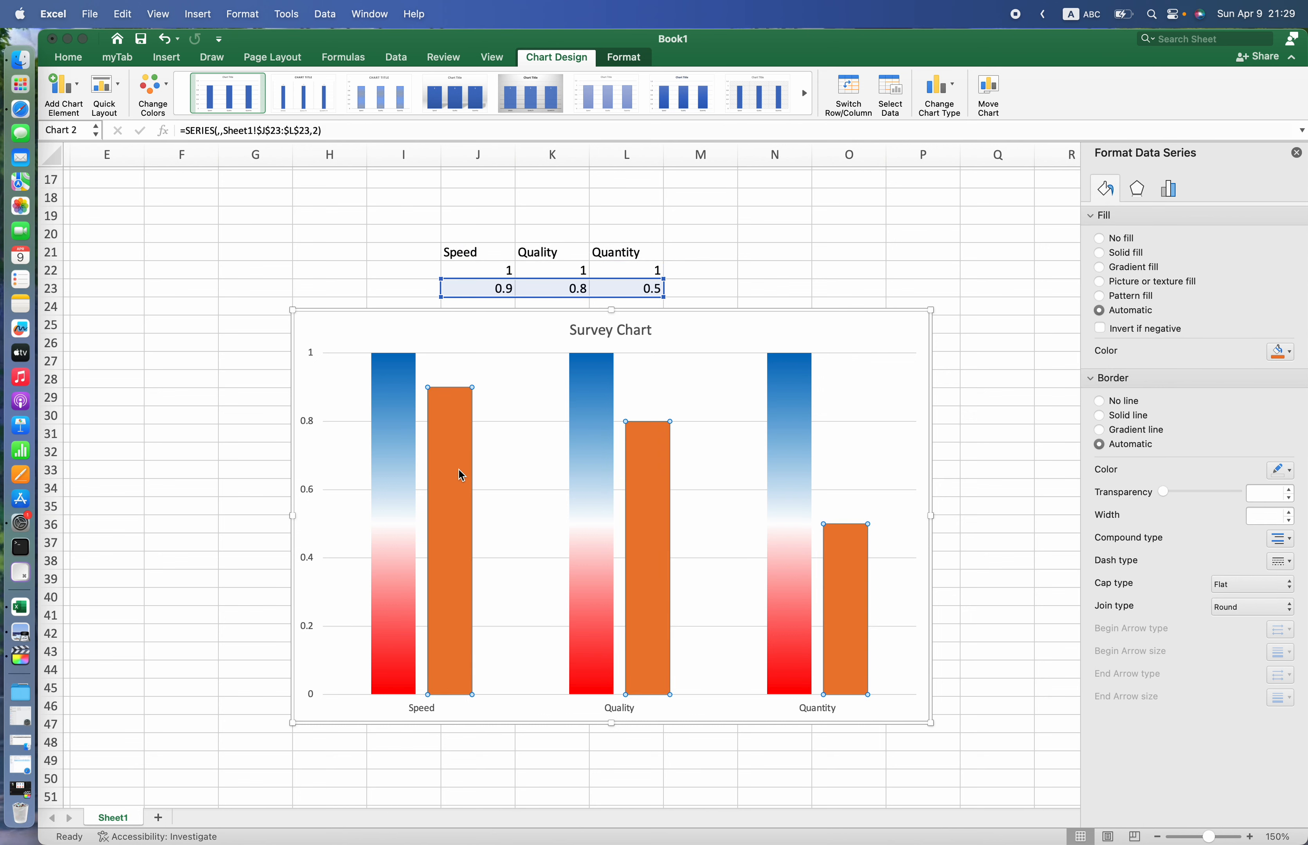
{"action": "right_click", "coordinate": [461, 476]}
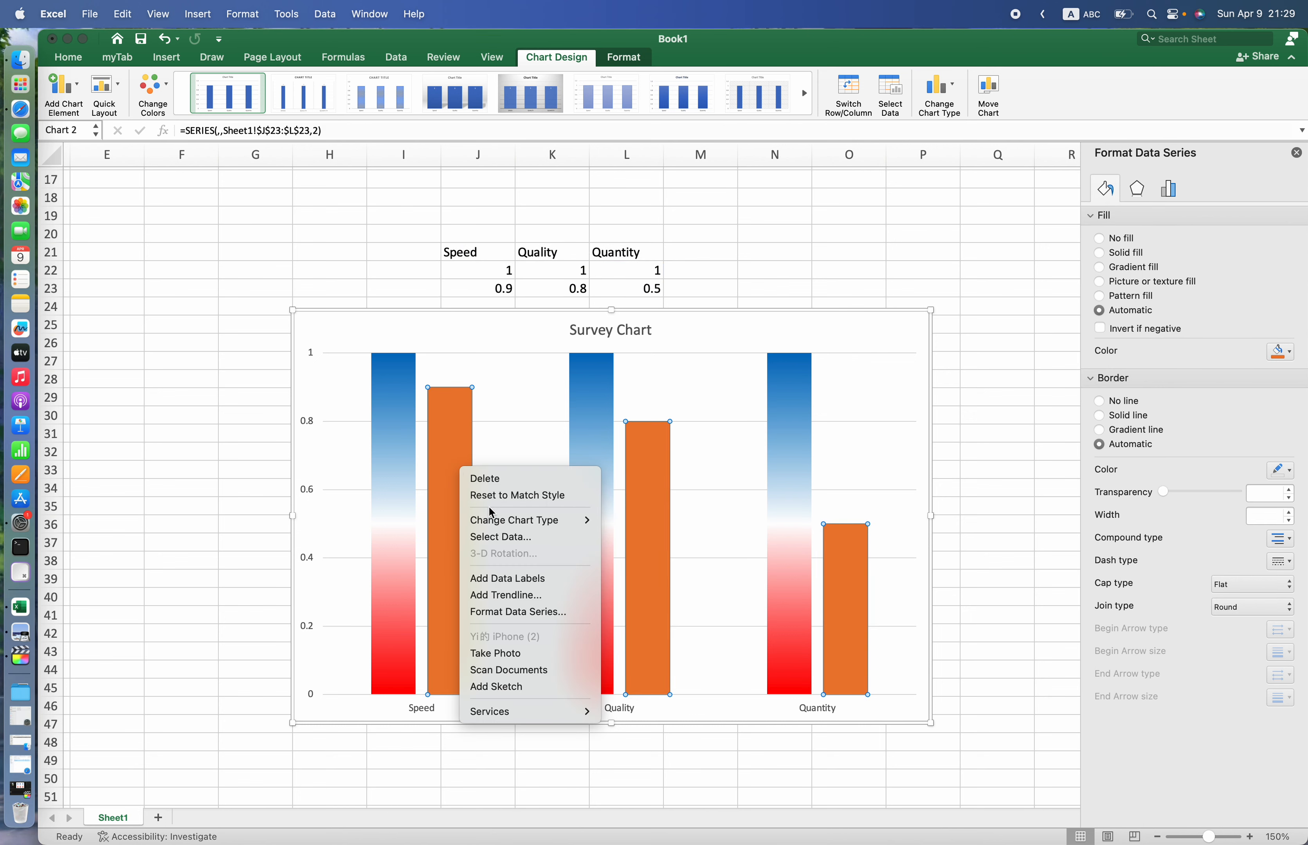
{"action": "mouse_move", "coordinate": [554, 525]}
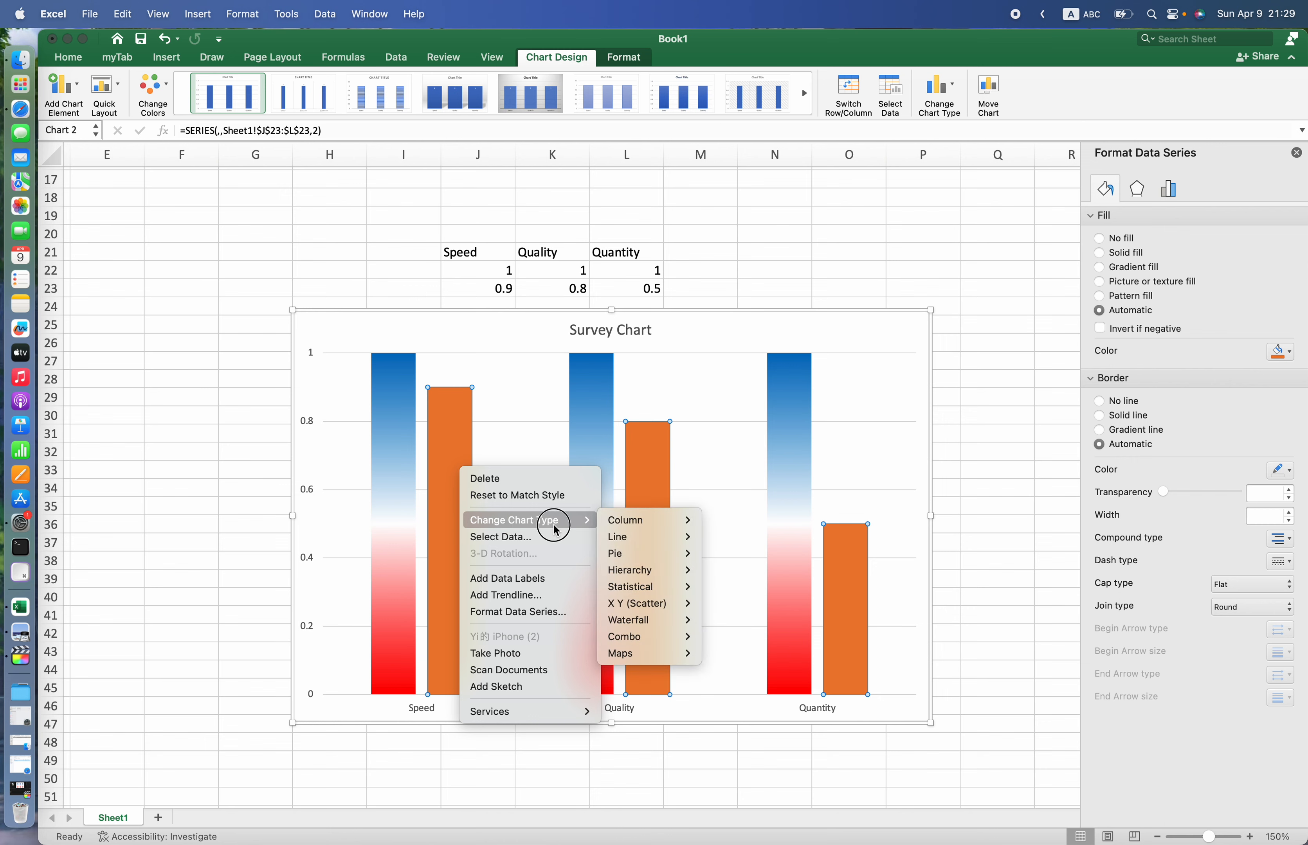
{"action": "mouse_move", "coordinate": [645, 536]}
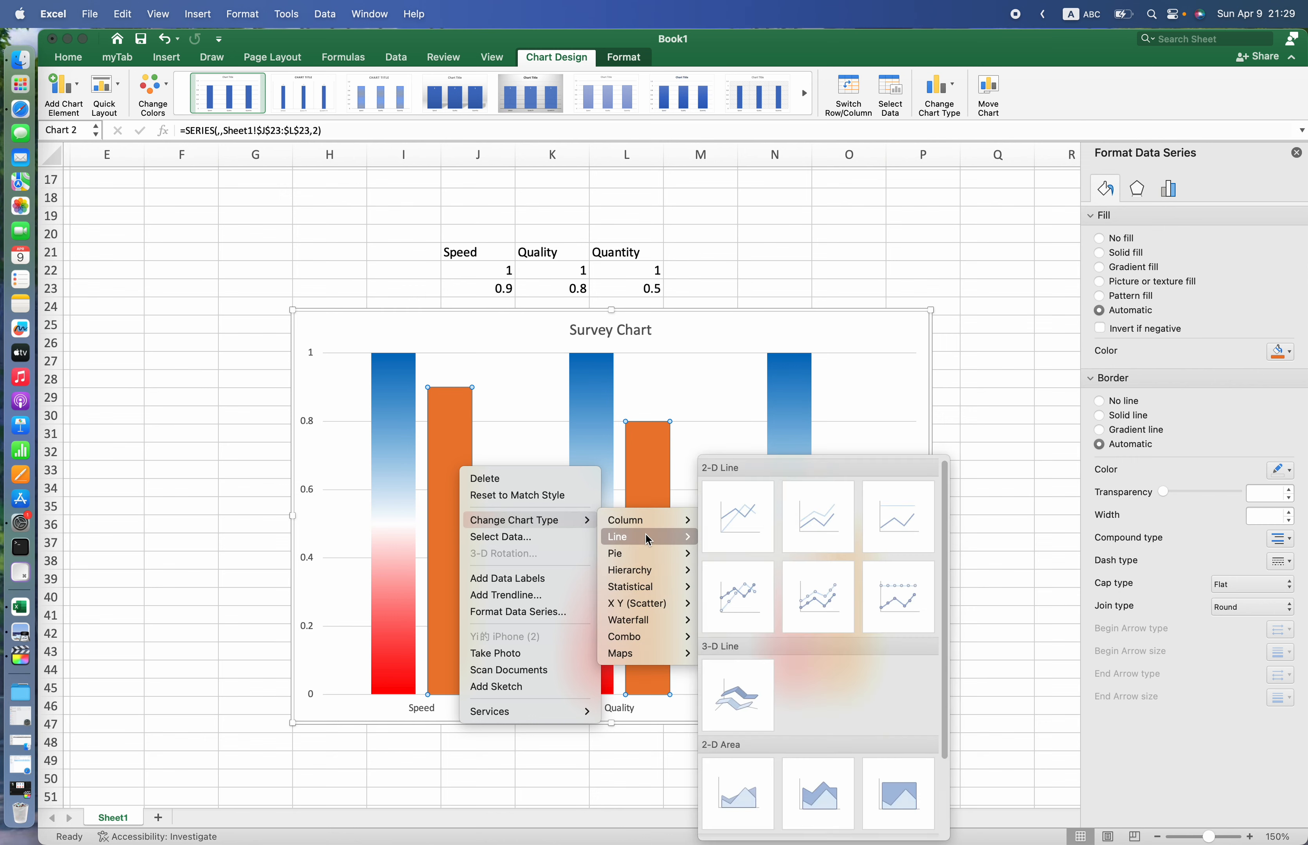
{"action": "left_click", "coordinate": [747, 599]}
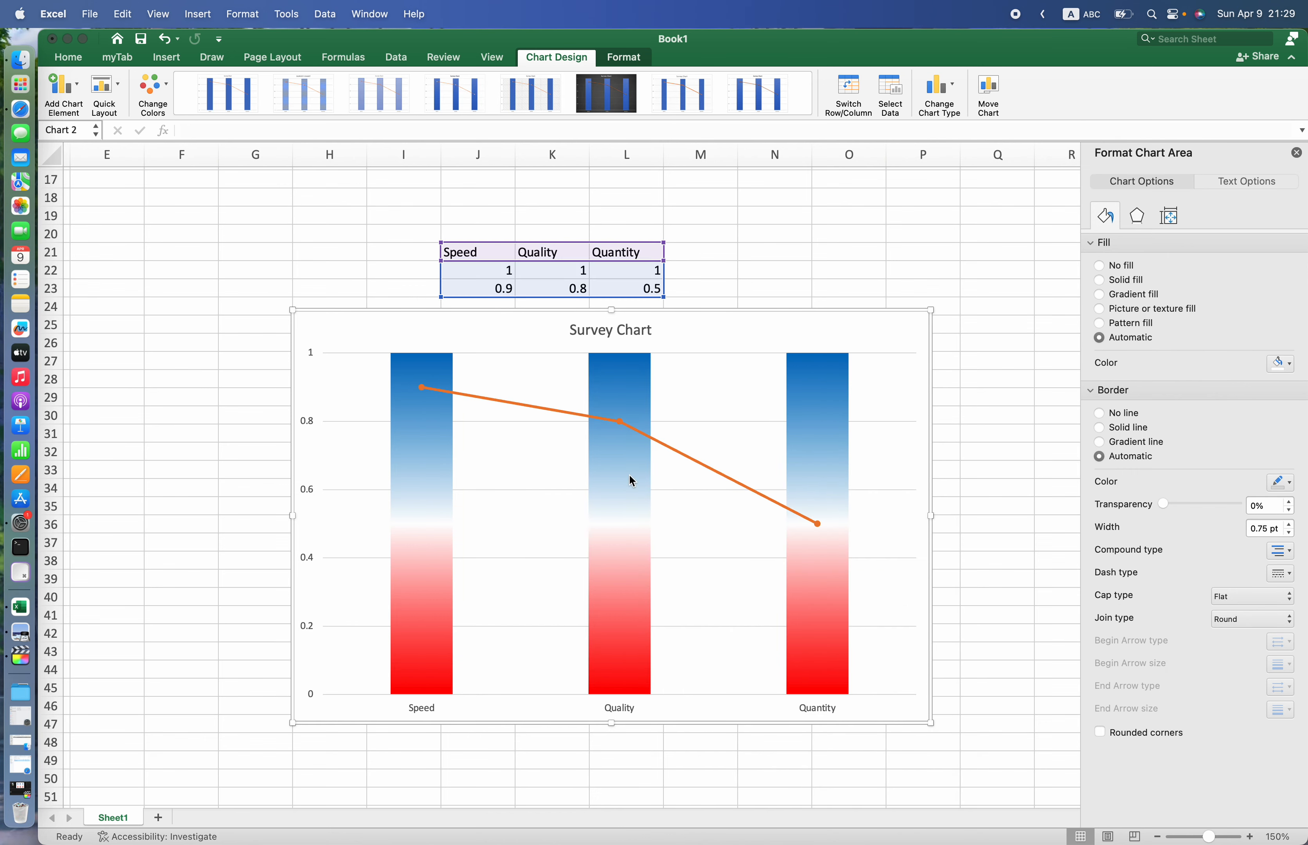
Remove the connecting line from the orange series so only its markers are drawn
{"action": "left_click", "coordinate": [555, 410]}
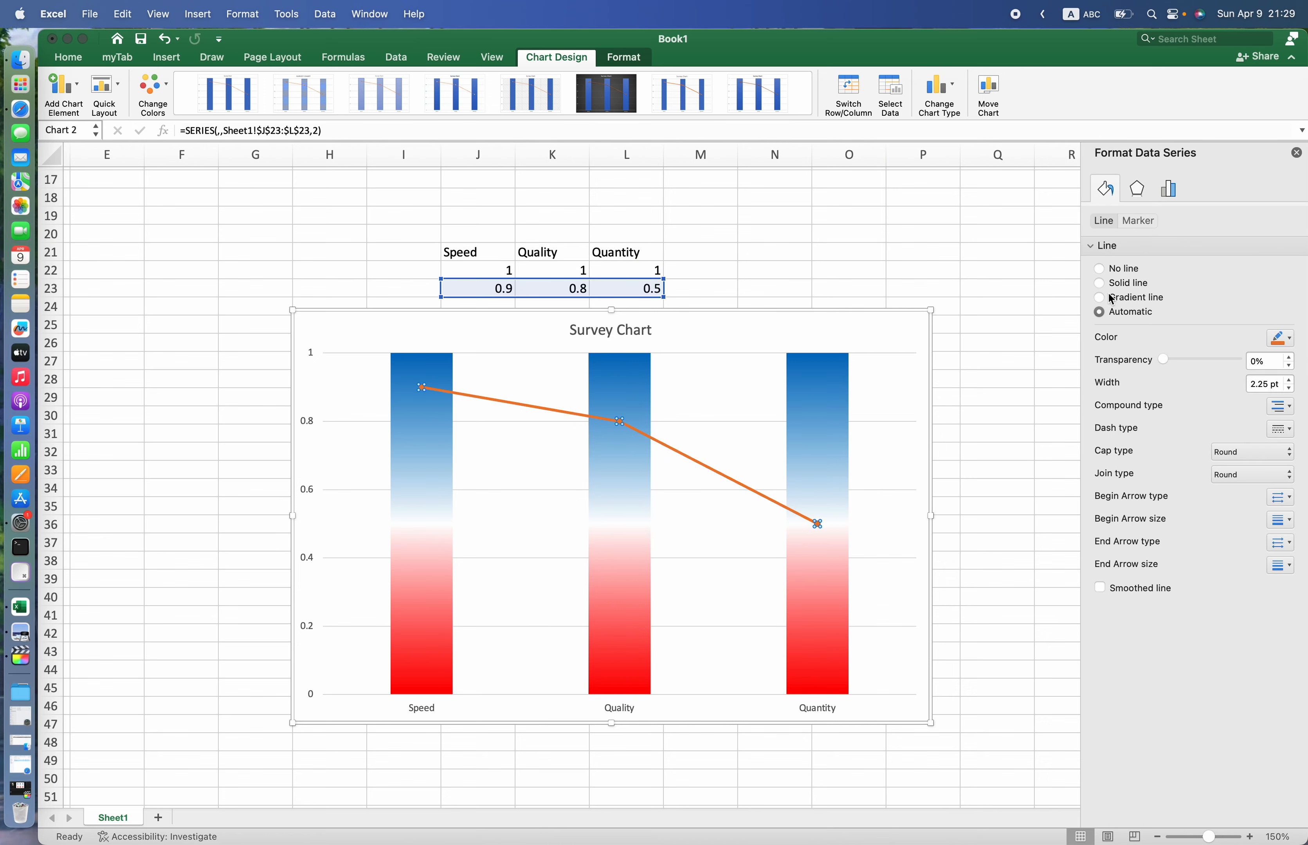
{"action": "left_click", "coordinate": [1100, 270]}
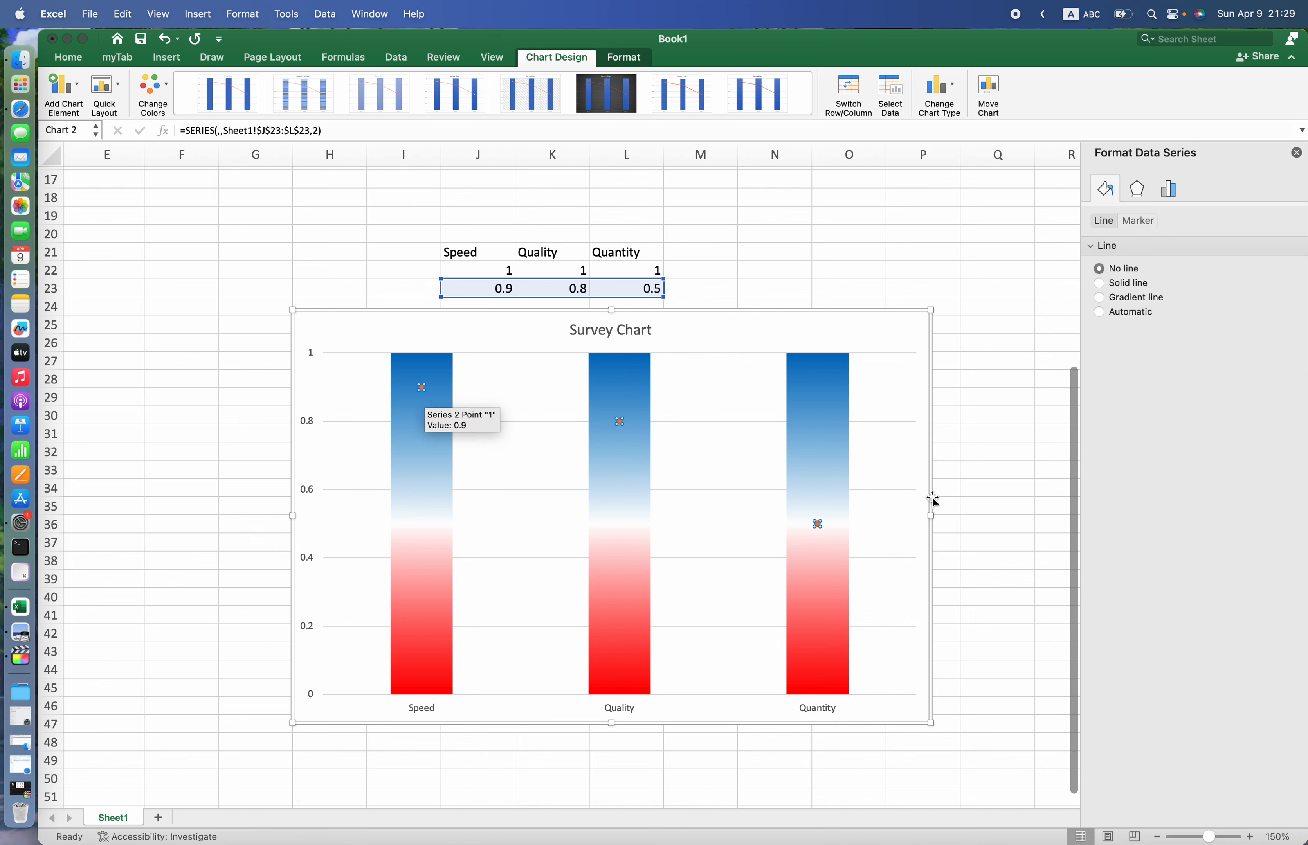
{"action": "left_click", "coordinate": [857, 272]}
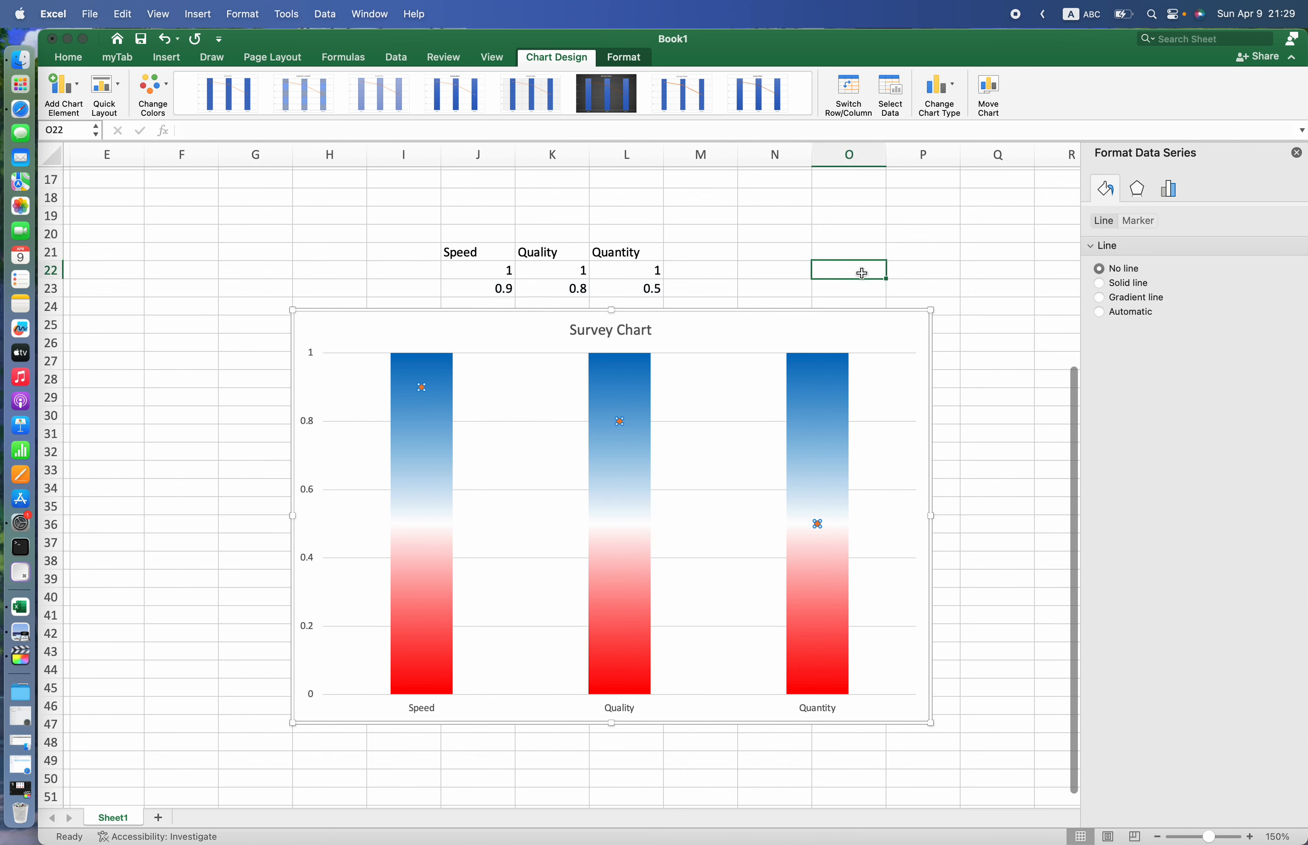
Switch the second series' markers to the built-in triangle type
{"action": "left_click", "coordinate": [424, 391]}
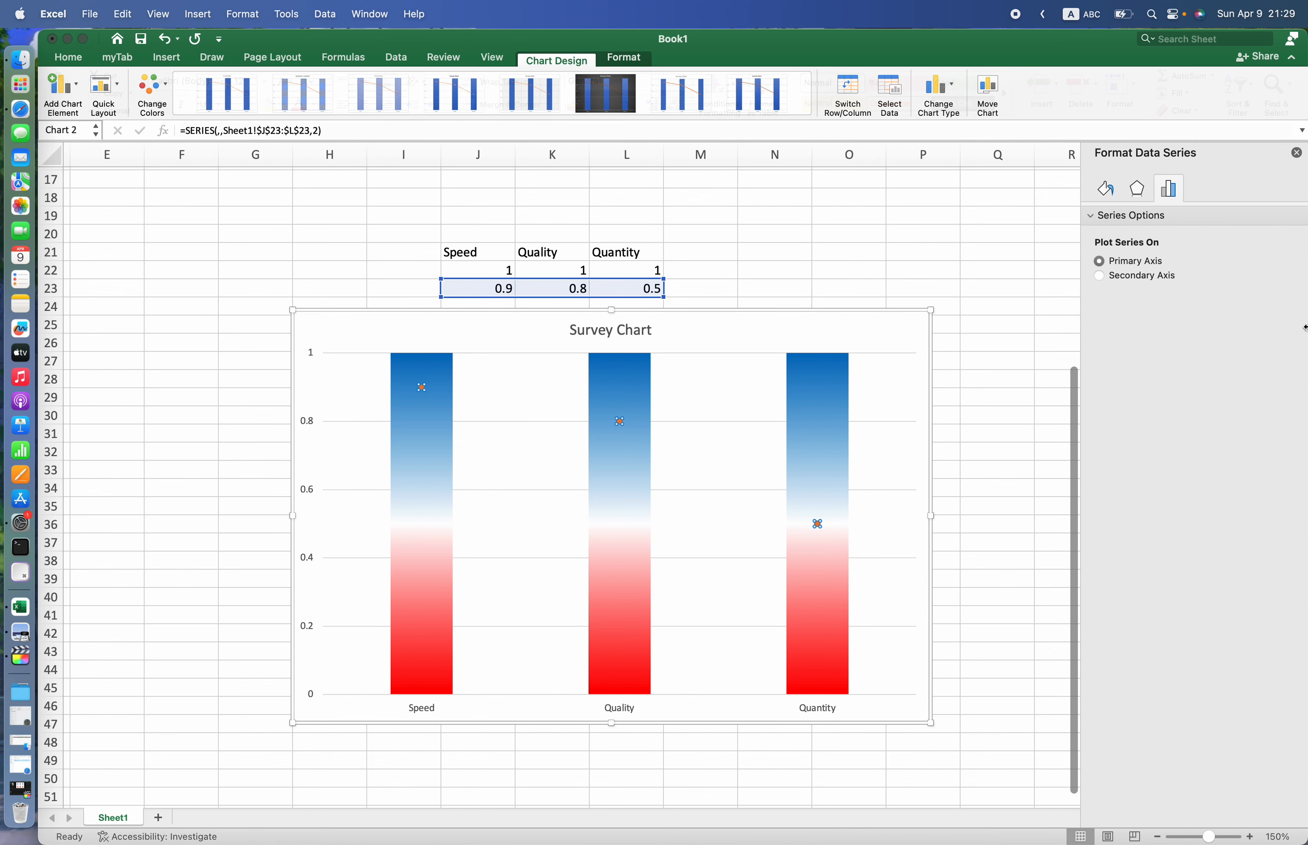
{"action": "left_click", "coordinate": [1107, 190]}
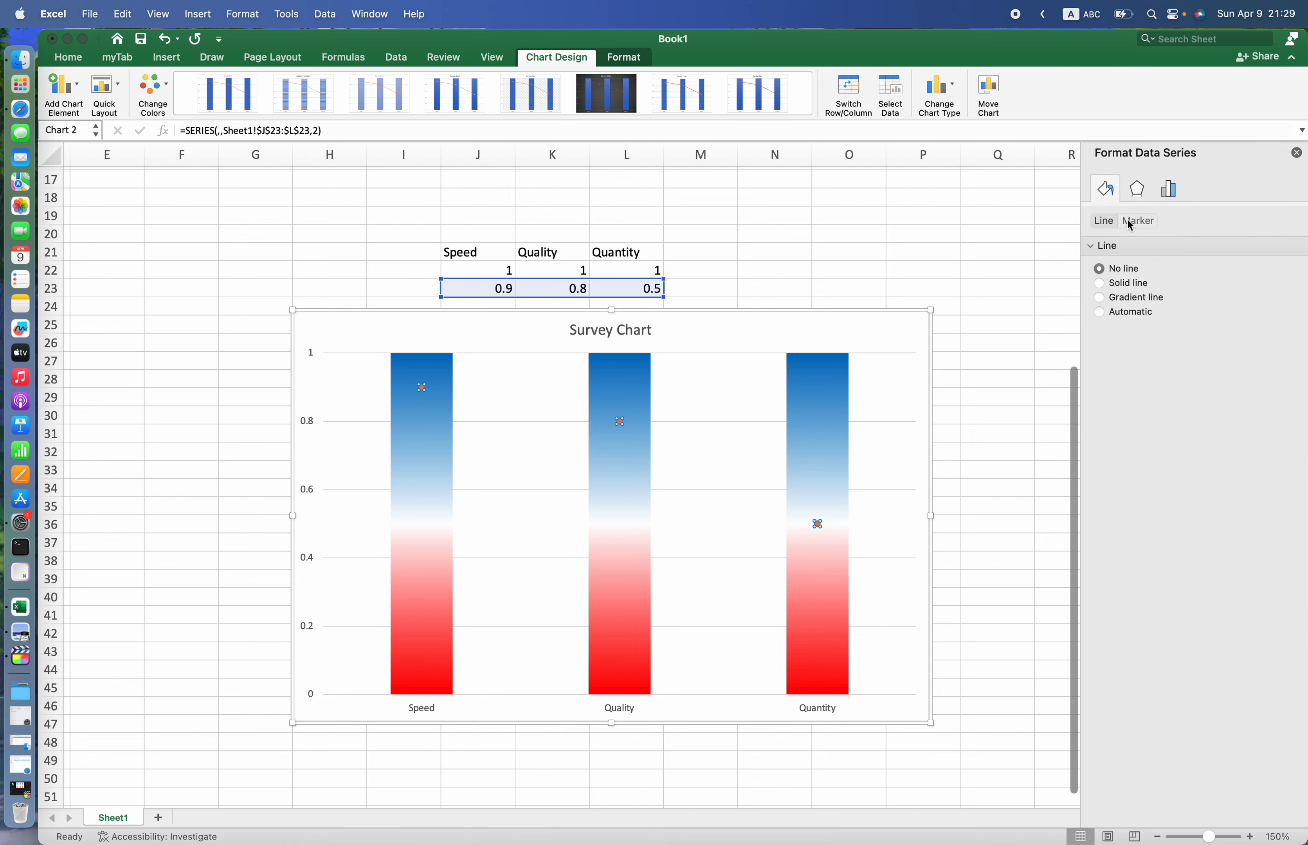
{"action": "left_click", "coordinate": [1139, 222]}
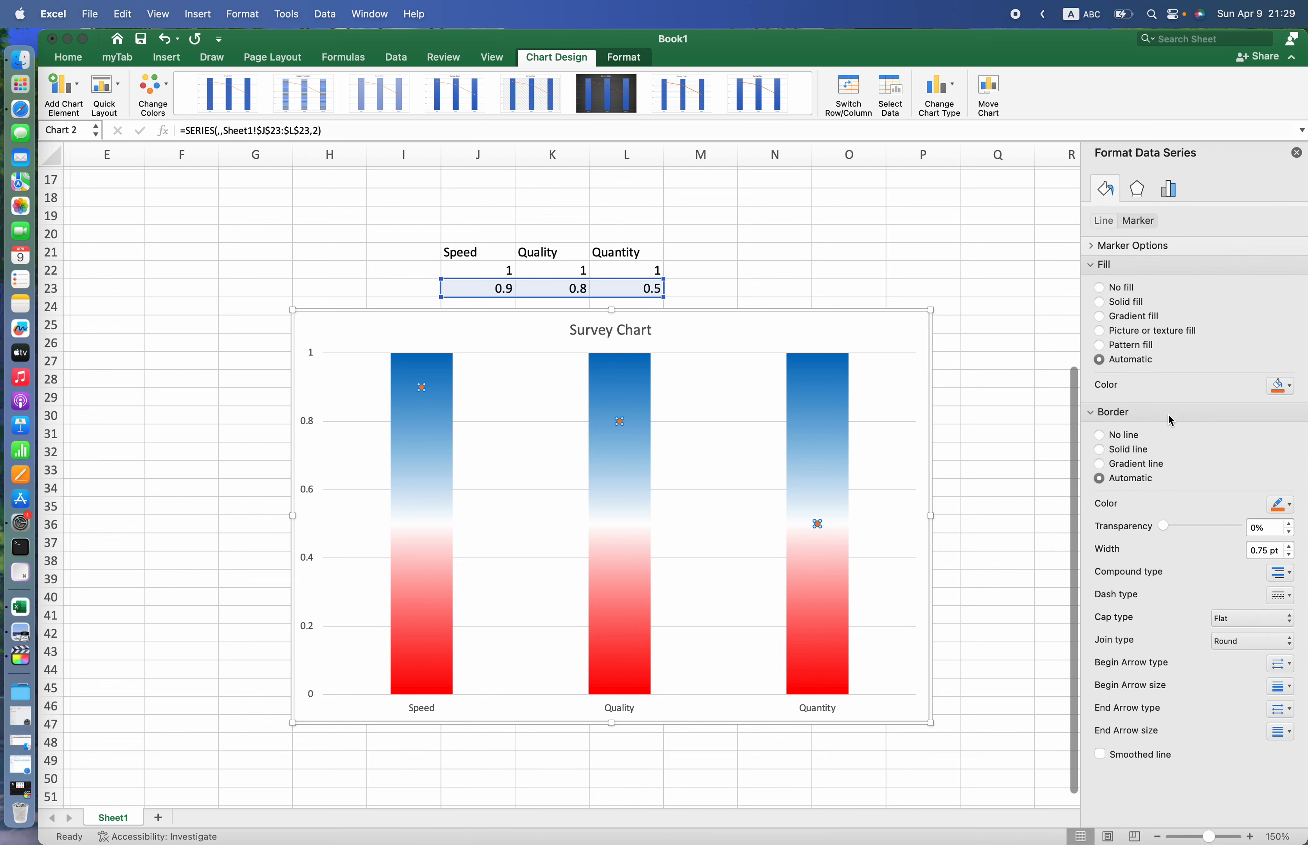
{"action": "left_click", "coordinate": [1093, 246]}
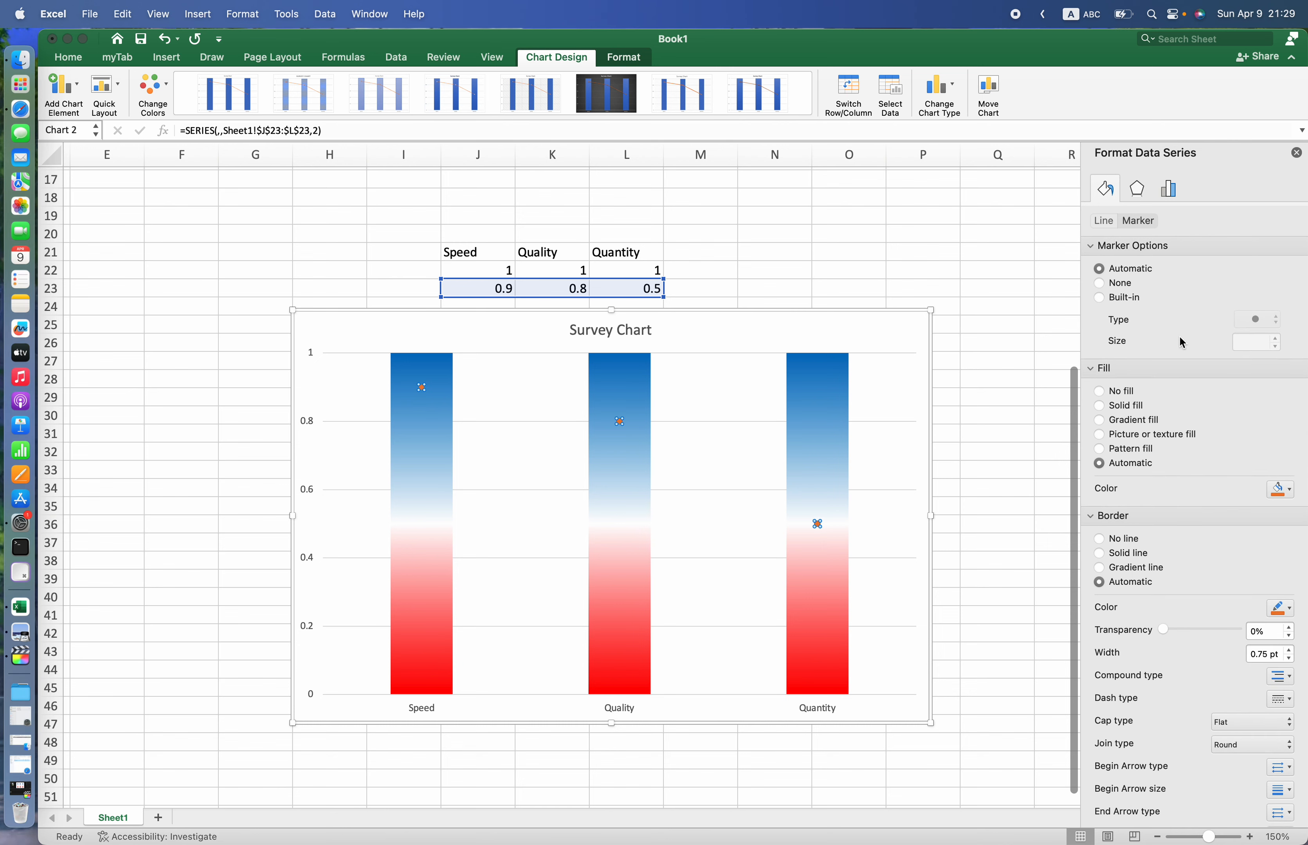
{"action": "left_click", "coordinate": [1099, 299]}
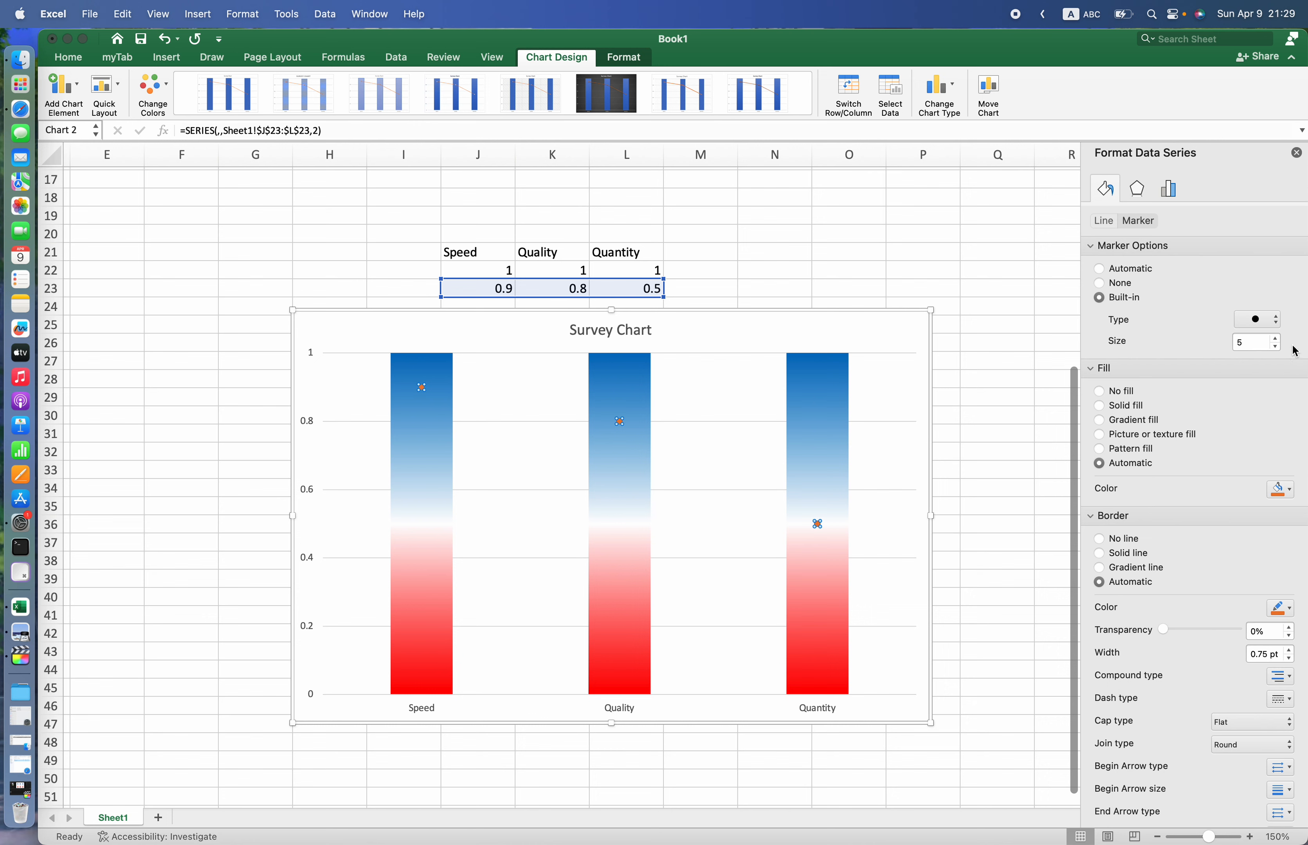
{"action": "left_click", "coordinate": [1278, 320]}
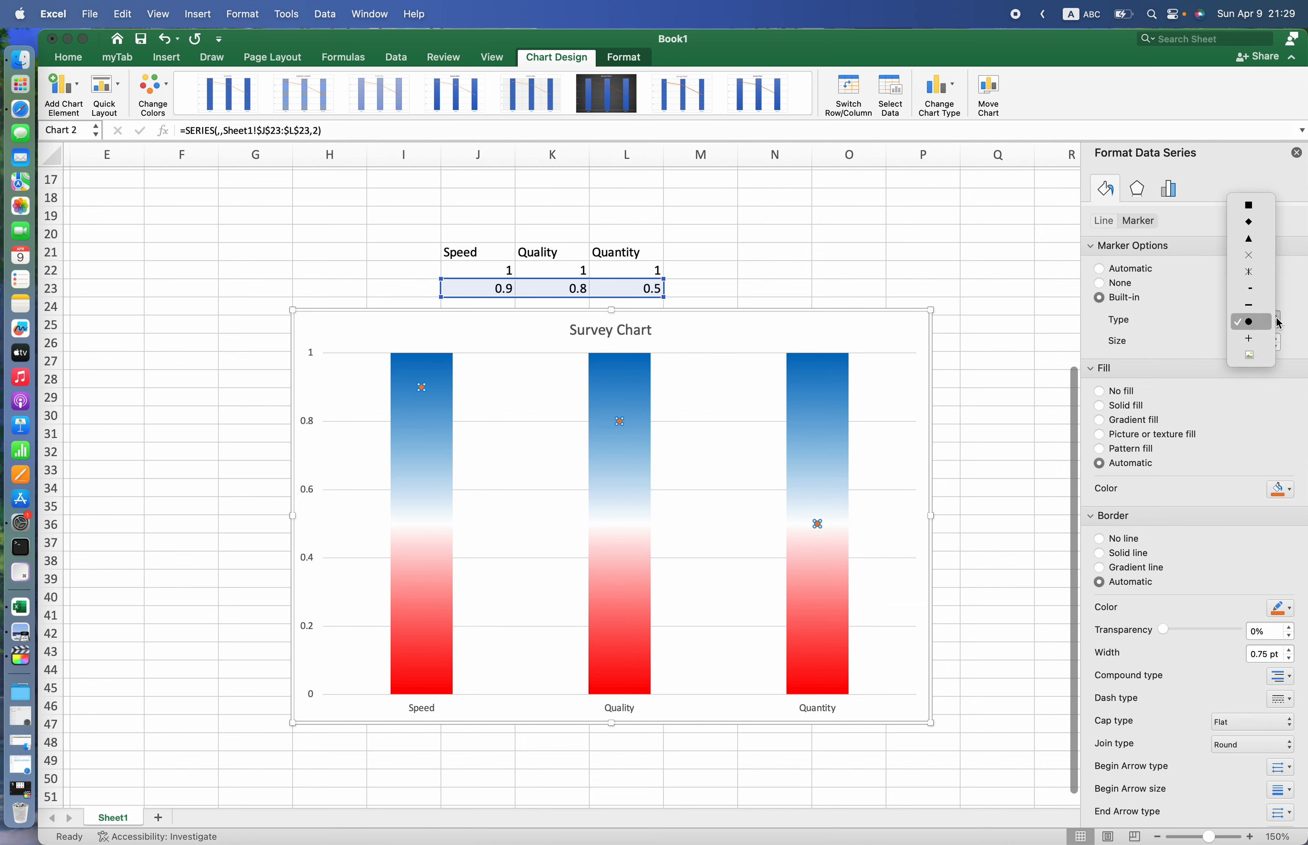
{"action": "left_click", "coordinate": [1253, 244]}
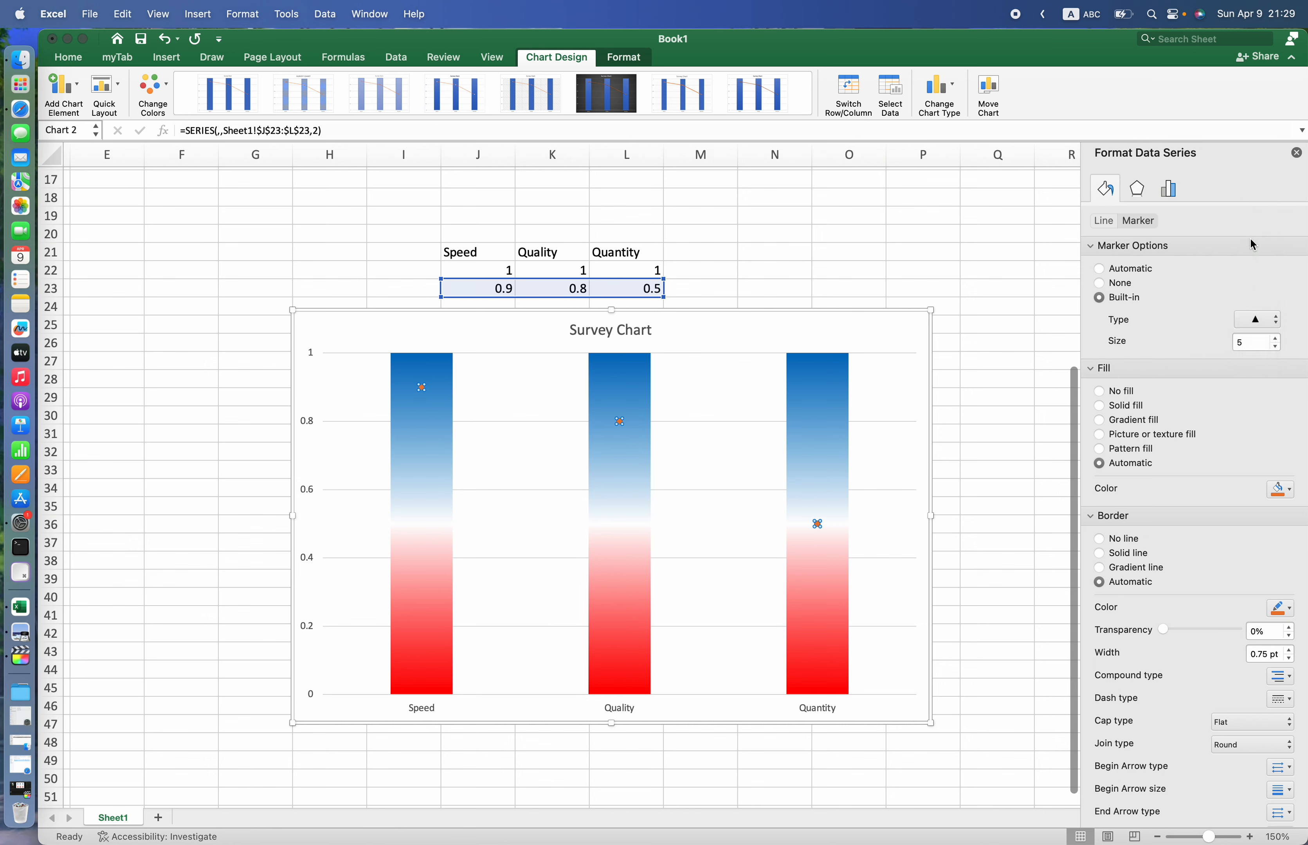
Increase the size of the triangle markers to 18
{"action": "left_click", "coordinate": [1275, 338]}
{"action": "left_click", "coordinate": [1275, 337]}
{"action": "left_click", "coordinate": [1275, 338]}
{"action": "left_click", "coordinate": [1275, 337]}
{"action": "left_click", "coordinate": [1275, 338]}
{"action": "left_click", "coordinate": [1276, 337]}
{"action": "left_click", "coordinate": [1275, 338]}
{"action": "left_click", "coordinate": [1275, 337]}
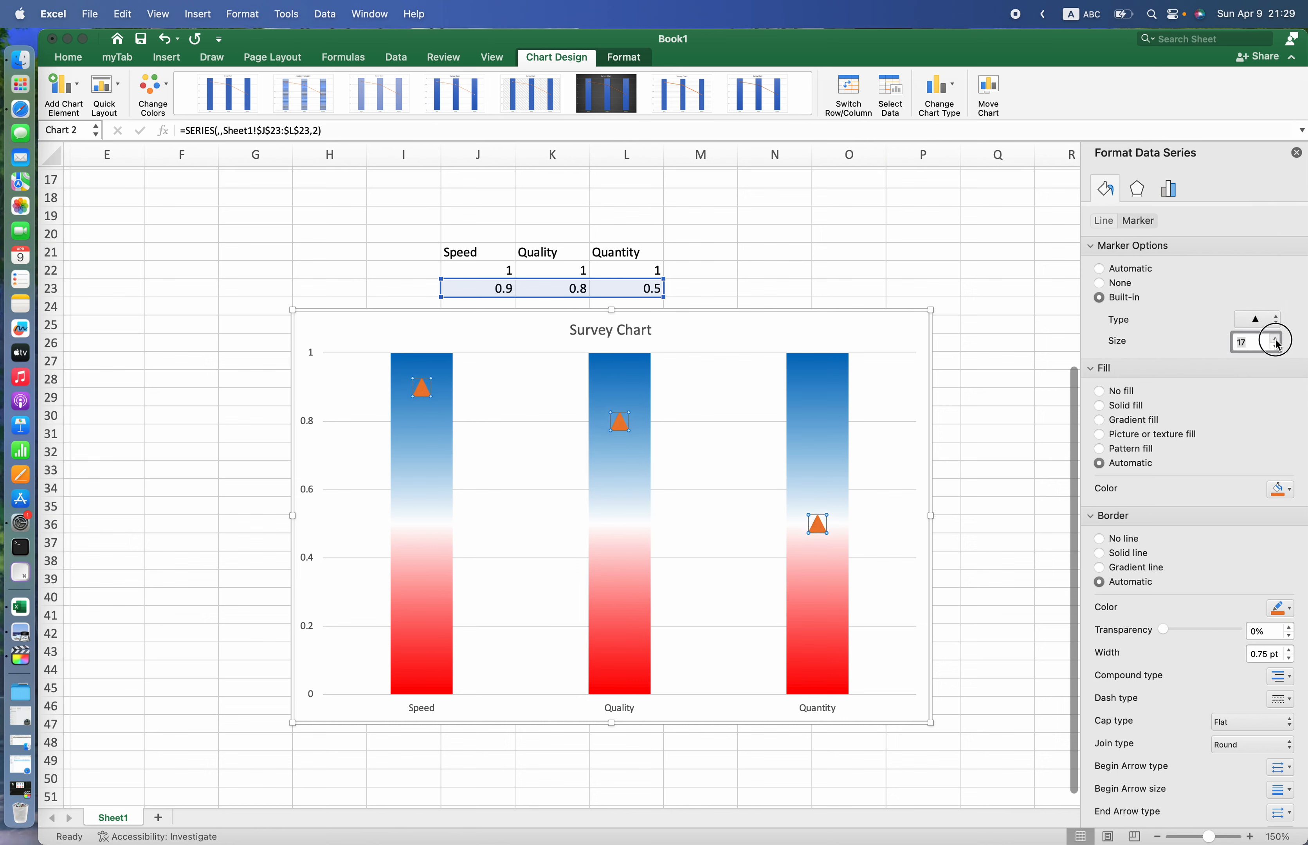
{"action": "left_click", "coordinate": [1276, 338]}
{"action": "left_click", "coordinate": [1275, 338]}
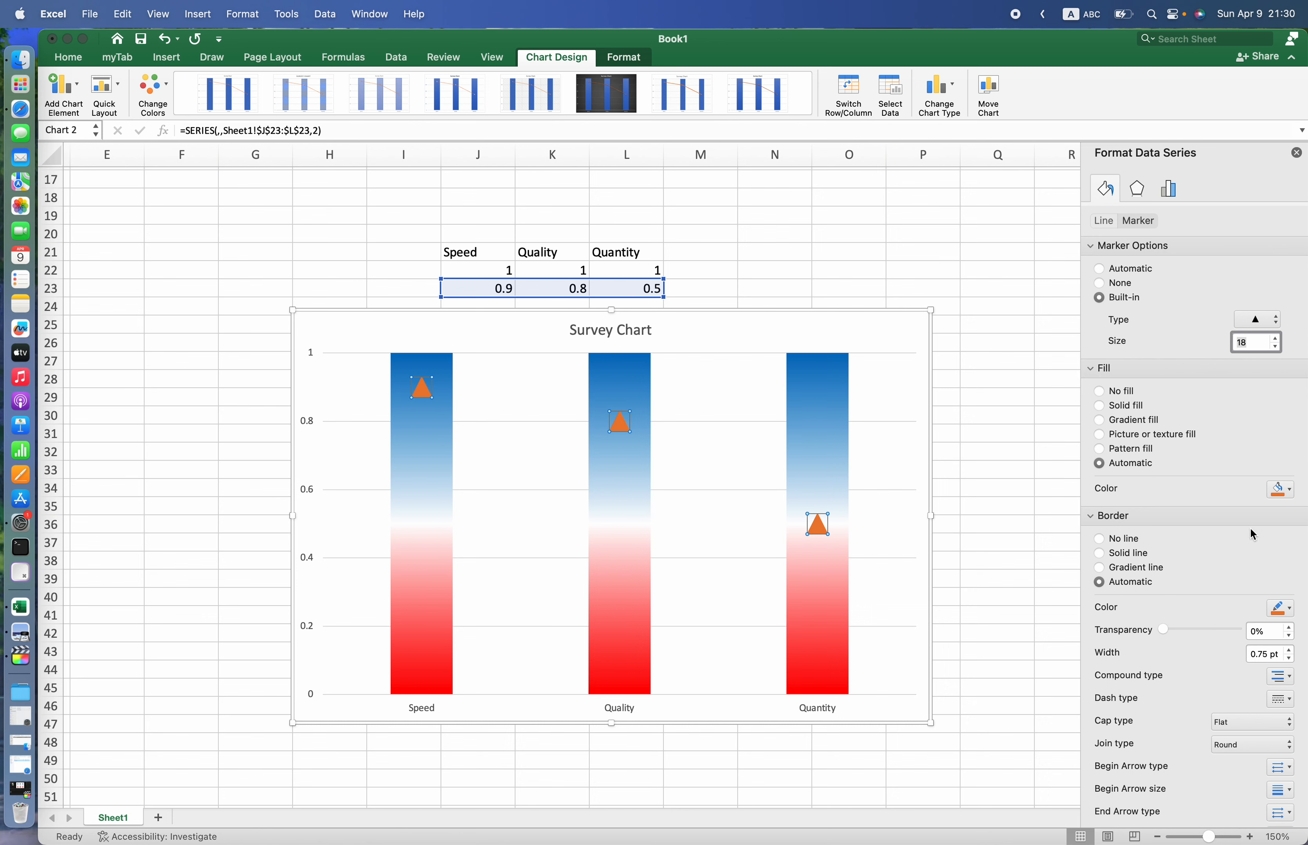
Give the triangle markers a solid light green fill and a dark green border
{"action": "left_click", "coordinate": [1293, 491]}
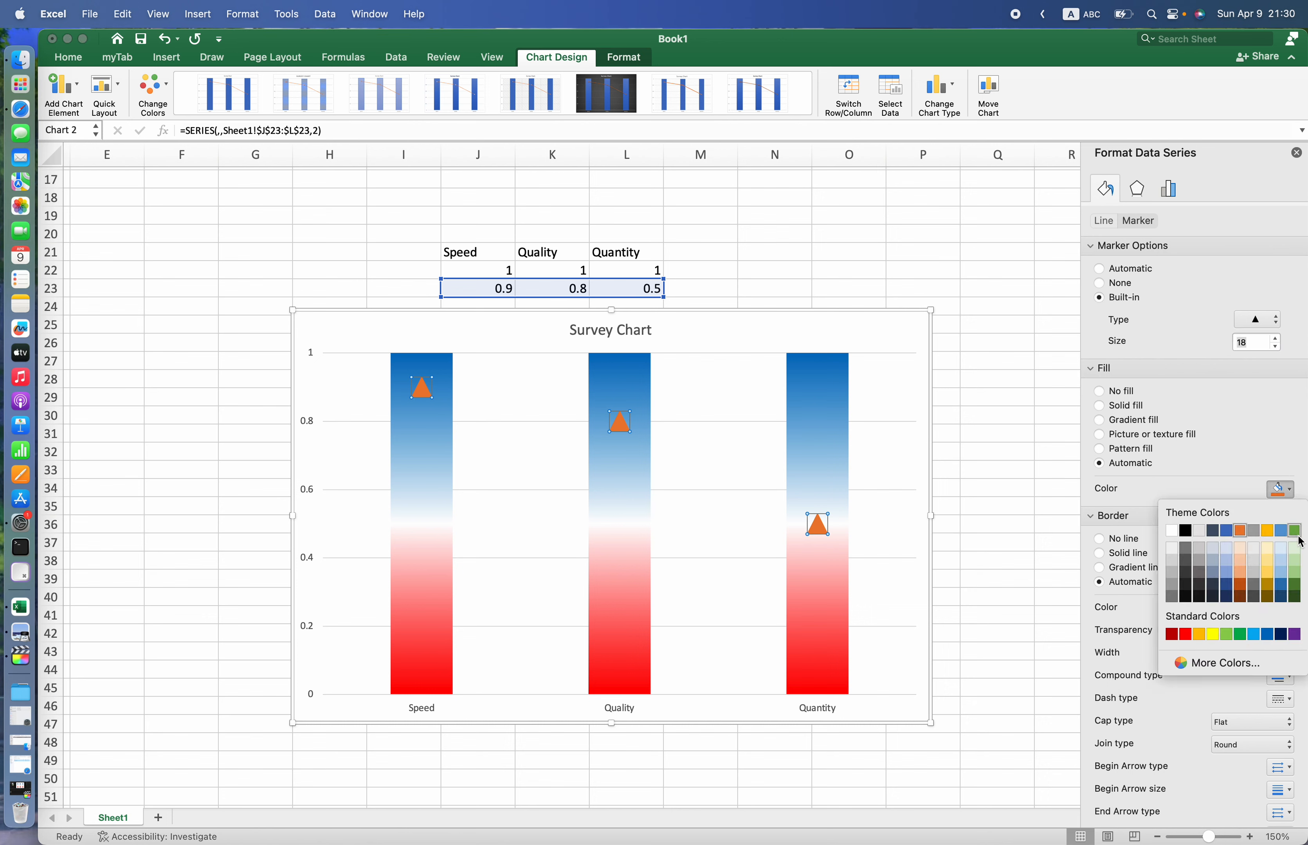
{"action": "left_click", "coordinate": [1295, 549]}
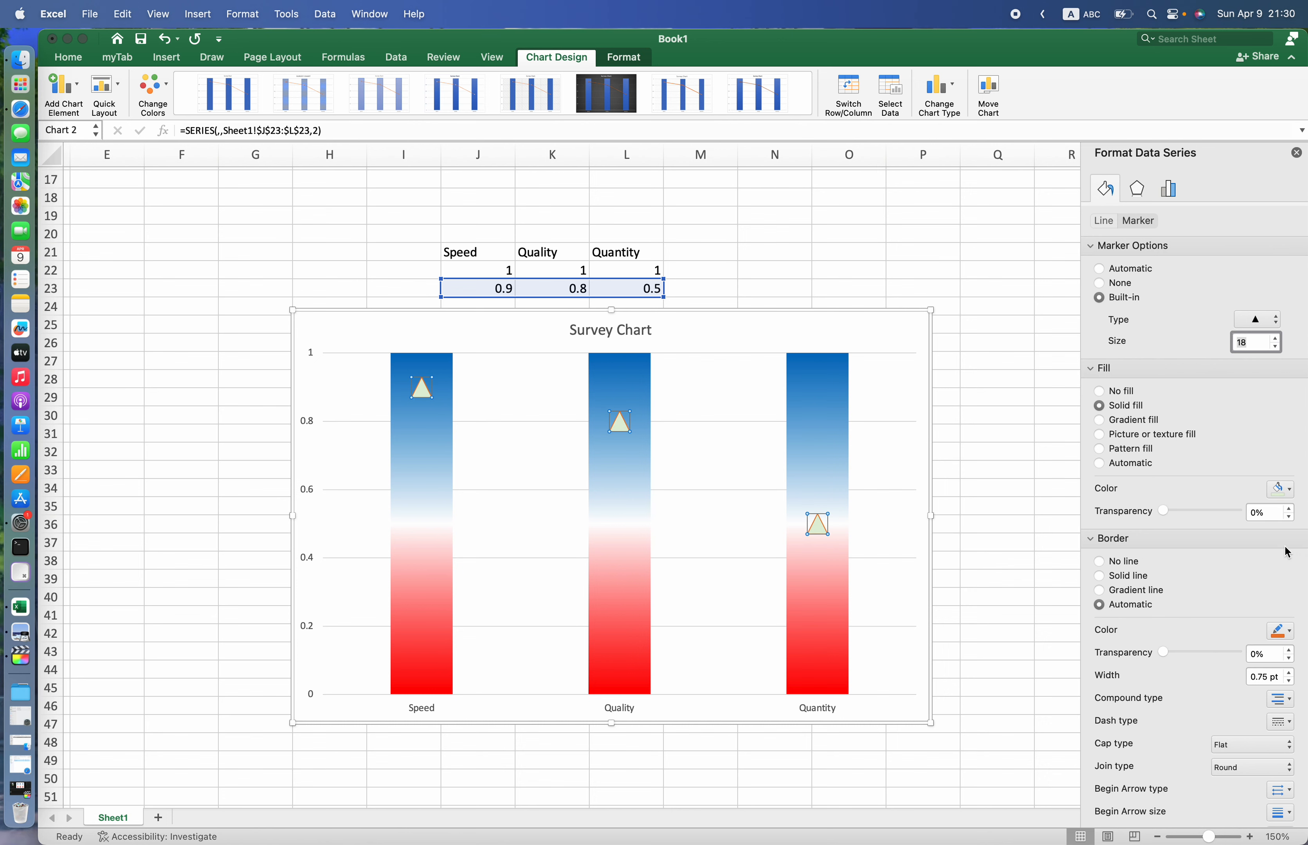
{"action": "left_click", "coordinate": [1288, 636]}
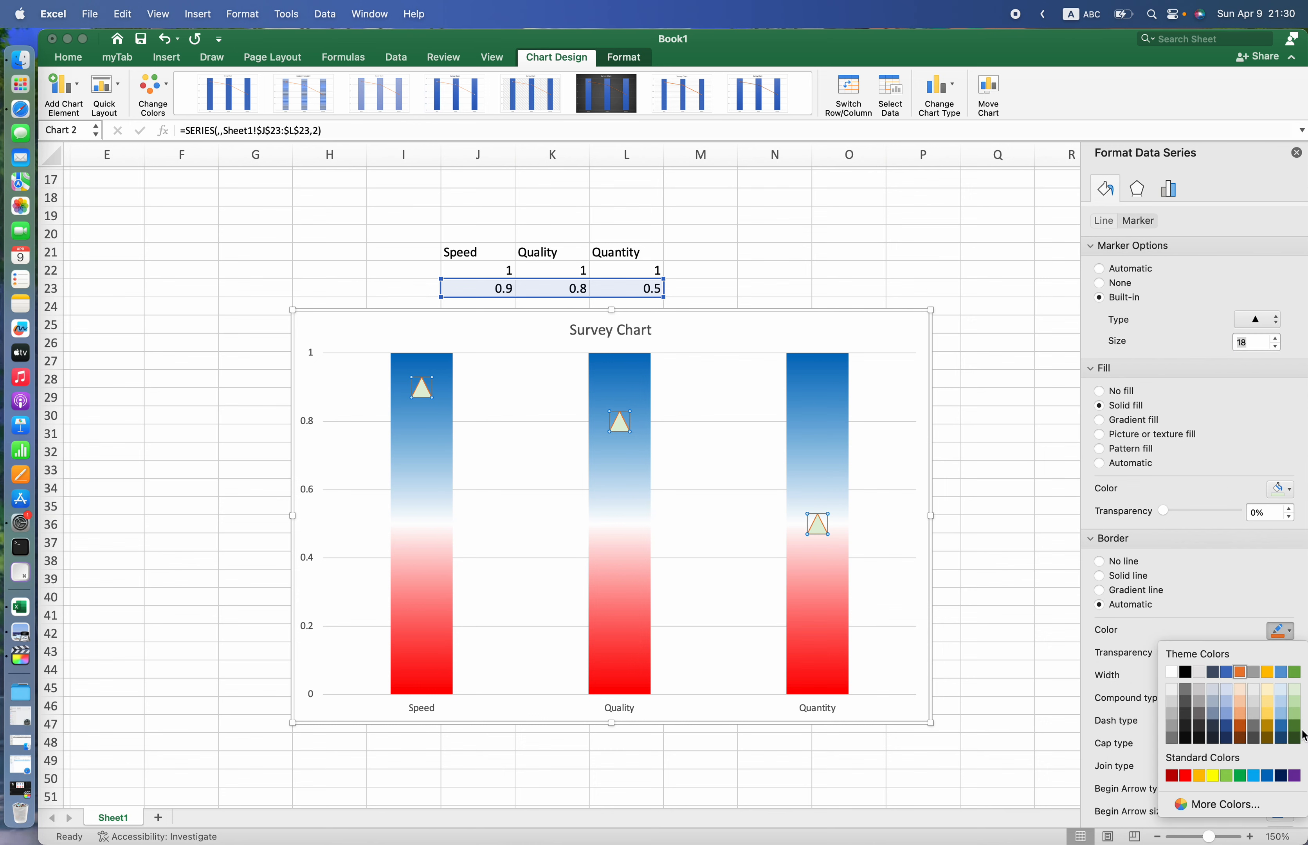
{"action": "left_click", "coordinate": [1296, 731]}
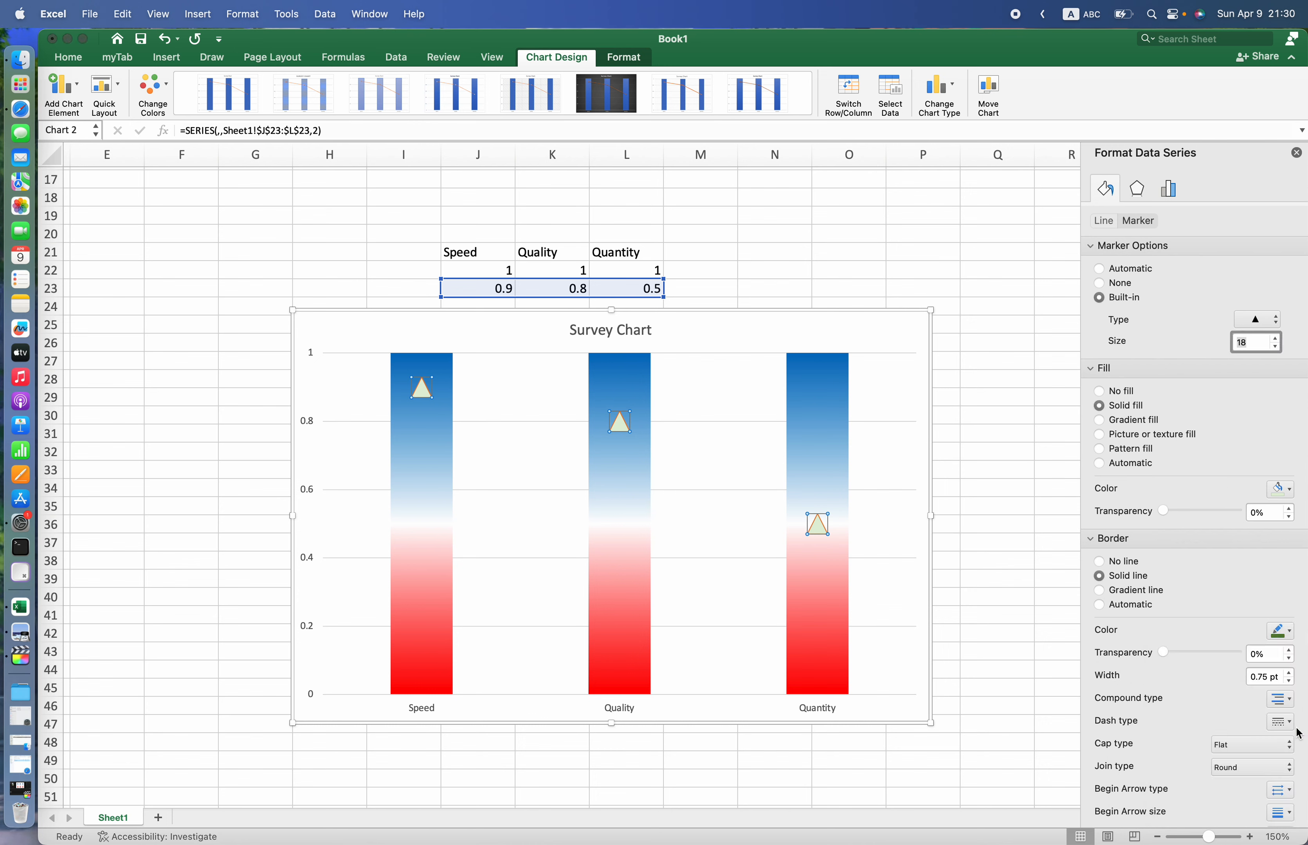
Set the triangle markers' border width to 2.25 pt and deselect the chart
{"action": "left_click", "coordinate": [1290, 674]}
{"action": "left_click", "coordinate": [1290, 674]}
{"action": "left_click", "coordinate": [1290, 674]}
{"action": "left_click", "coordinate": [1291, 674]}
{"action": "left_click", "coordinate": [1290, 674]}
{"action": "left_click", "coordinate": [1291, 674]}
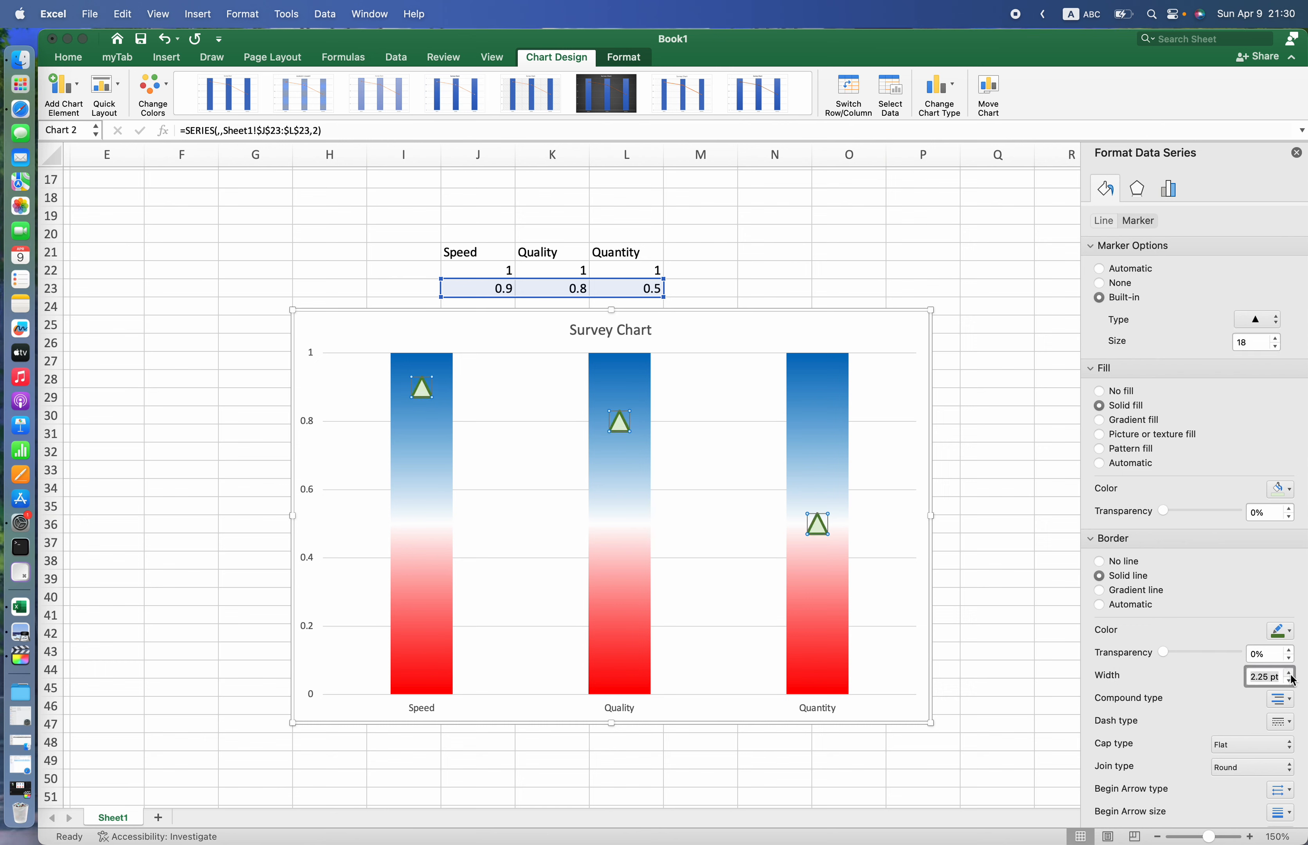
{"action": "left_click", "coordinate": [995, 510]}
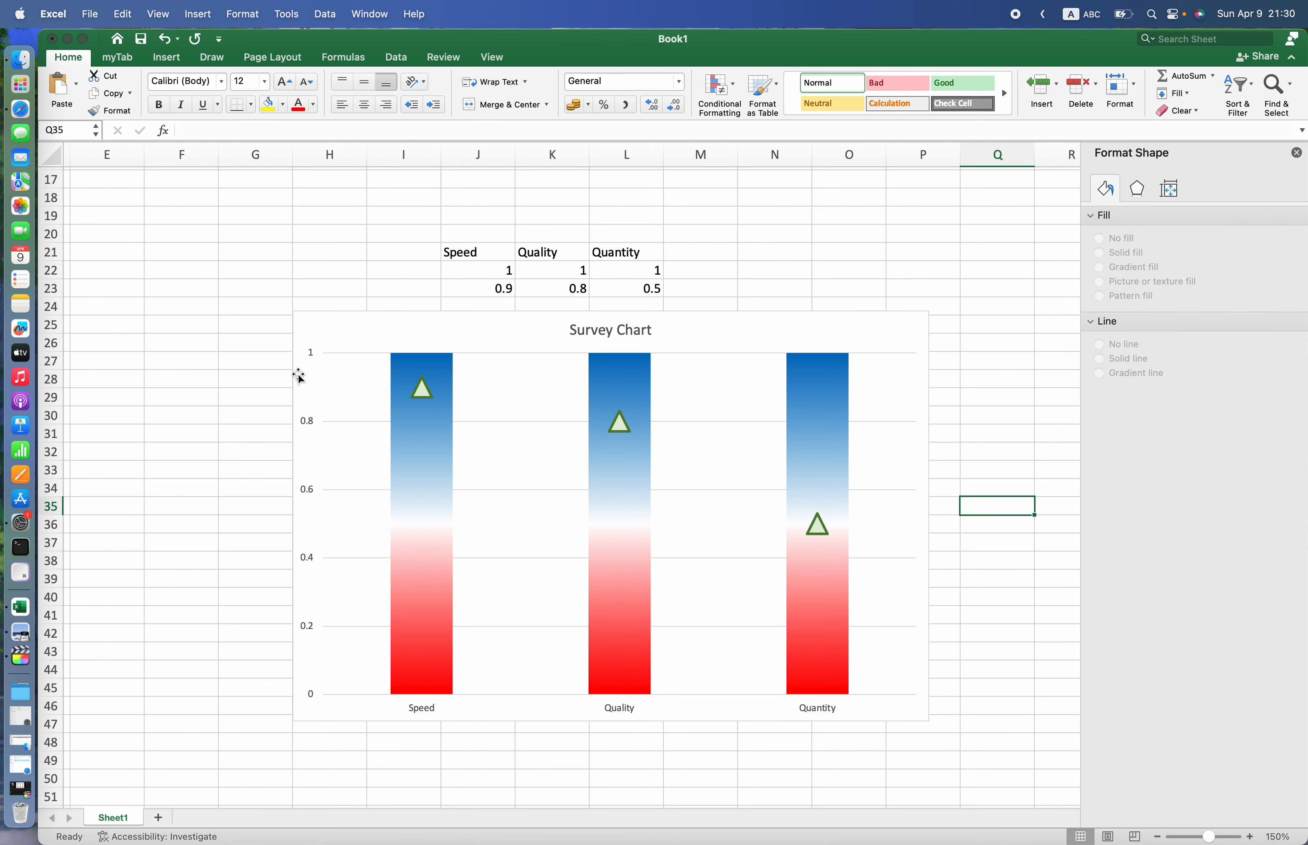
Enlarge the chart toward column F and move it just below the data table so the source cells are uncovered
{"action": "left_click", "coordinate": [332, 332]}
{"action": "left_click_drag", "start_coordinate": [293, 310], "coordinate": [142, 251]}
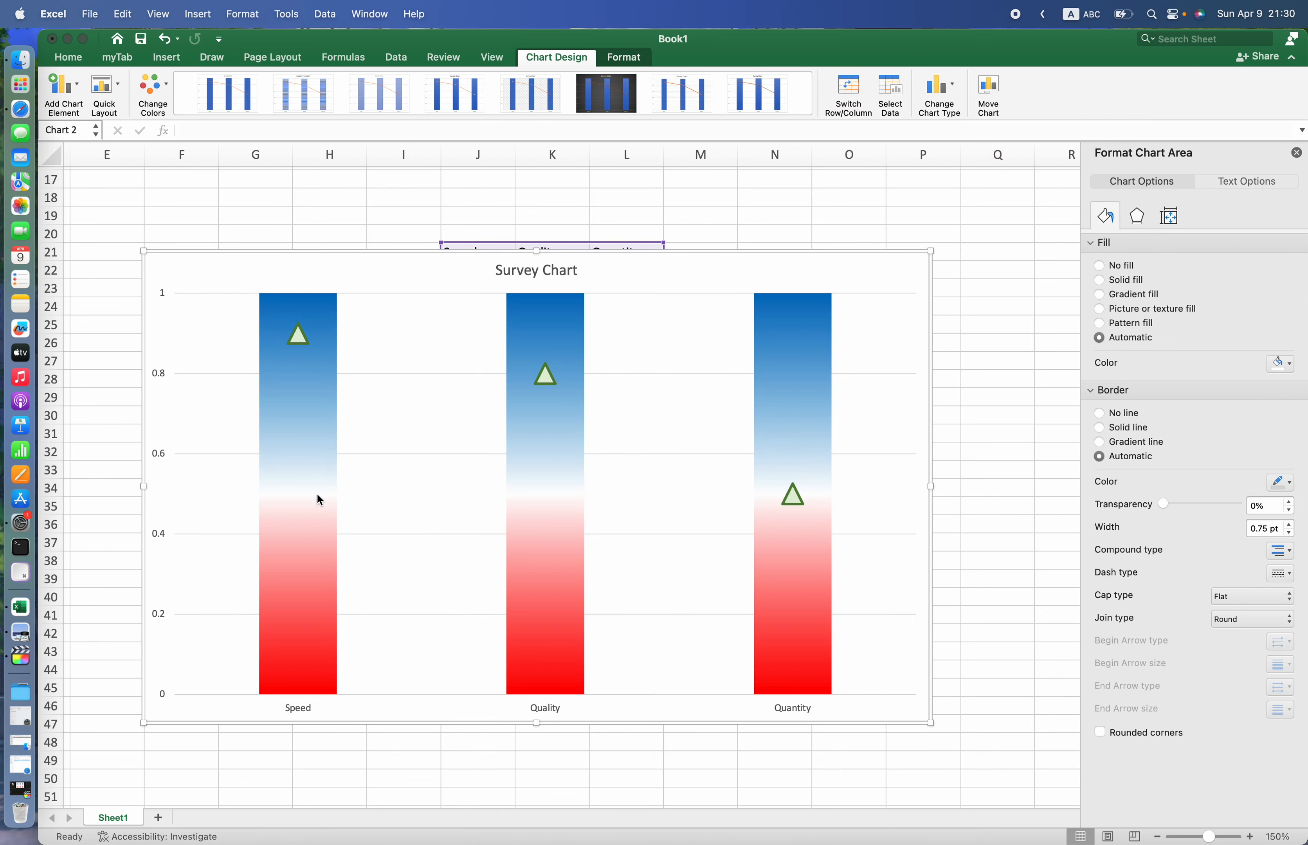
{"action": "left_click_drag", "start_coordinate": [429, 297], "coordinate": [442, 360]}
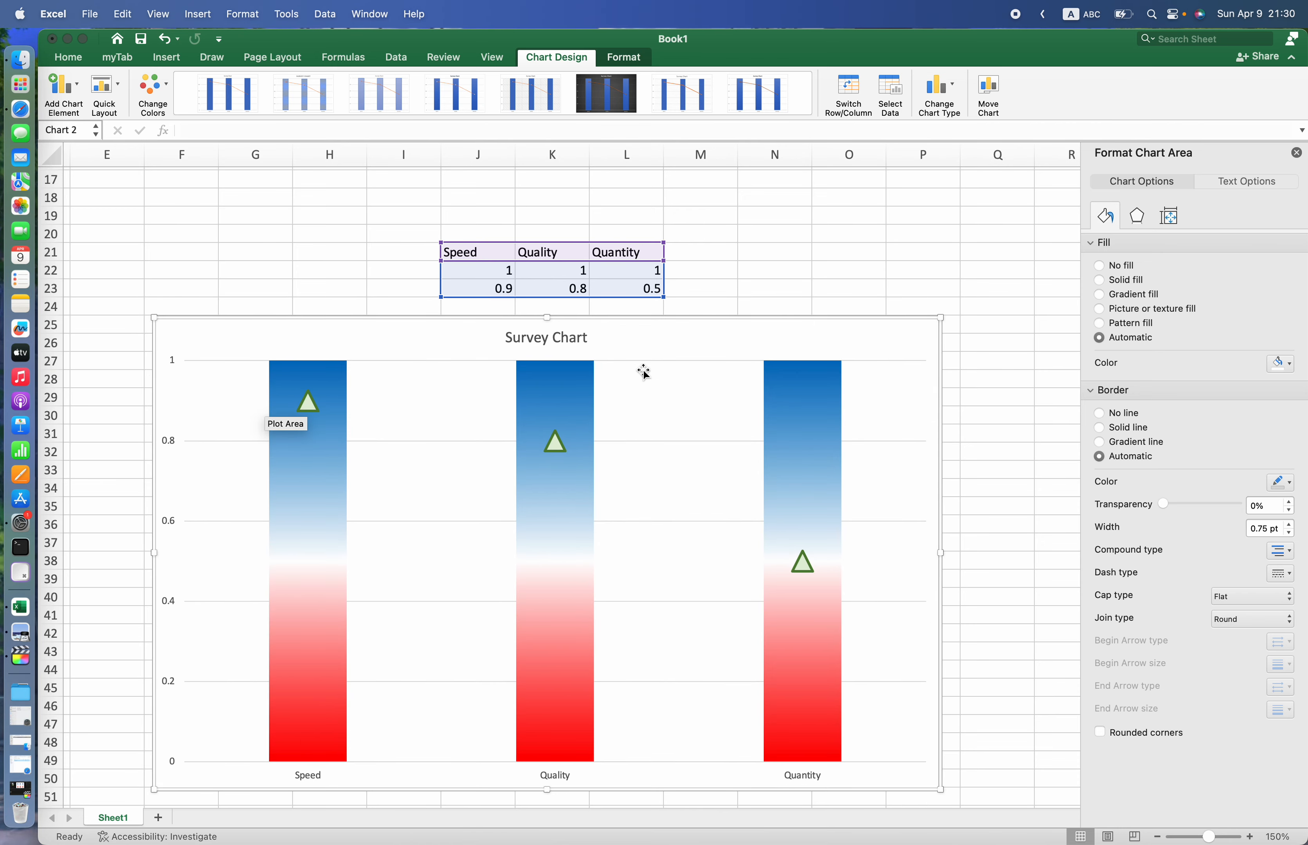
Set the Speed score in cell J23 to 0.3
{"action": "left_click", "coordinate": [489, 286]}
{"action": "type", "text": "0.3"}
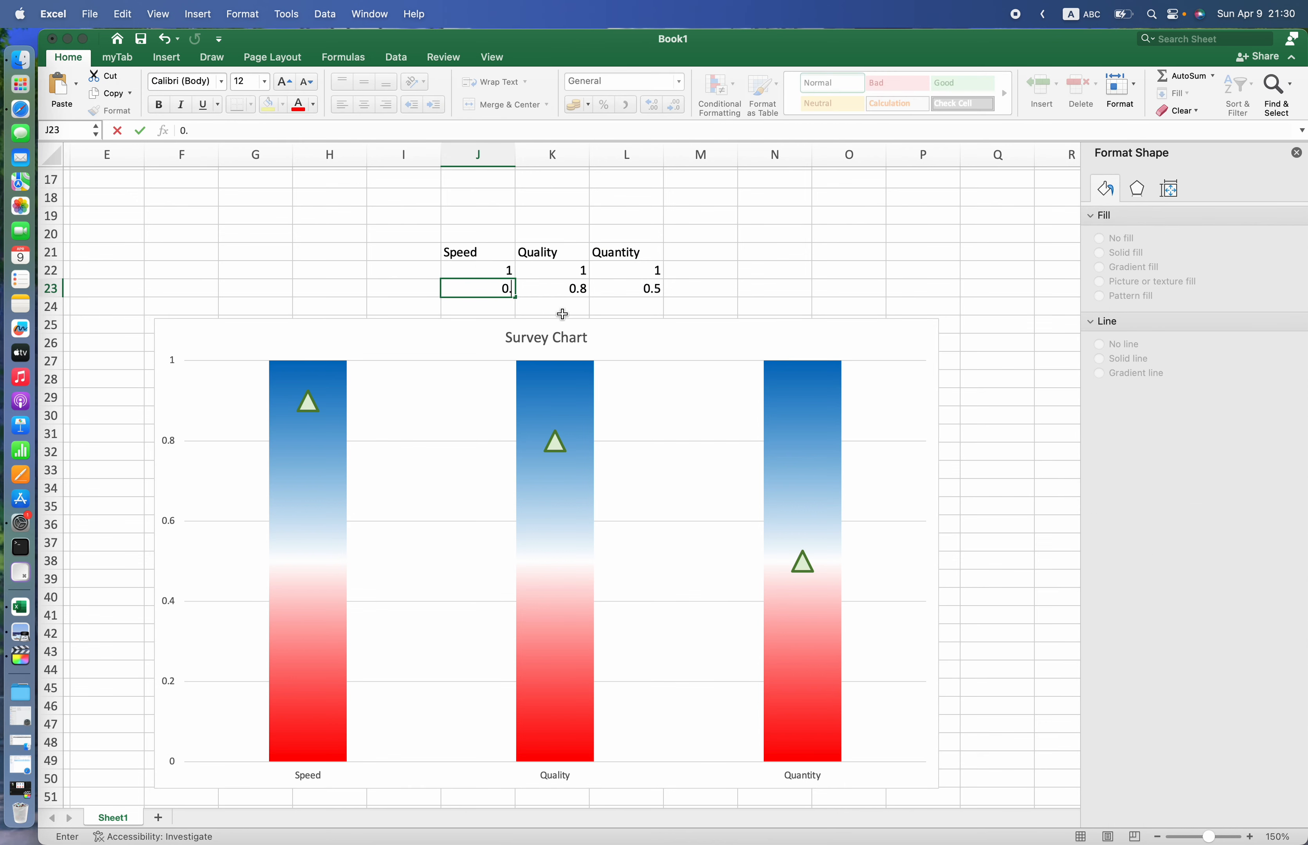
{"action": "key", "text": "Return"}
{"action": "left_click", "coordinate": [770, 265]}
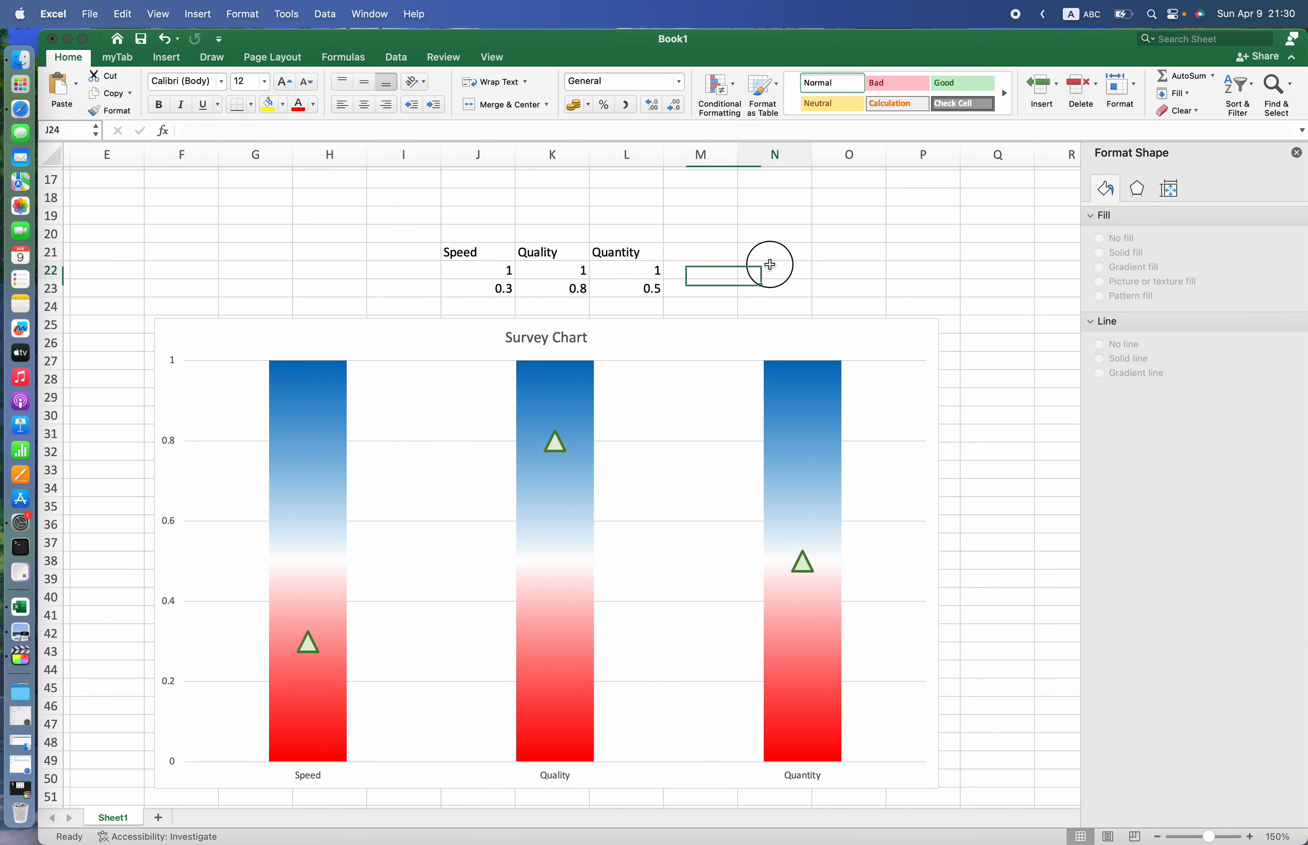
Move the chart up over the data table so it starts at about row 20, and deselect it
{"action": "left_click_drag", "start_coordinate": [739, 338], "coordinate": [753, 239]}
{"action": "left_click", "coordinate": [479, 742]}
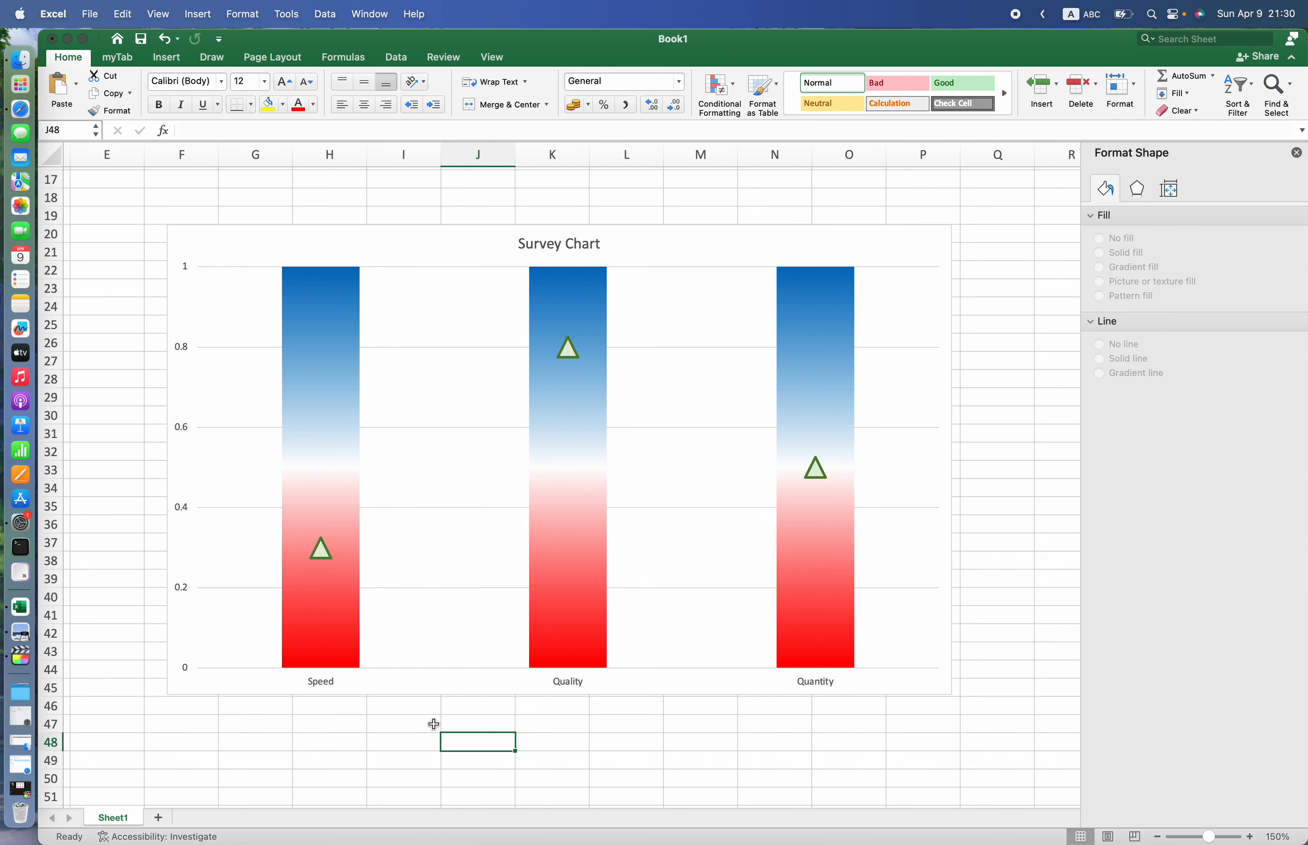
{"action": "key", "text": "super+shift+5"}
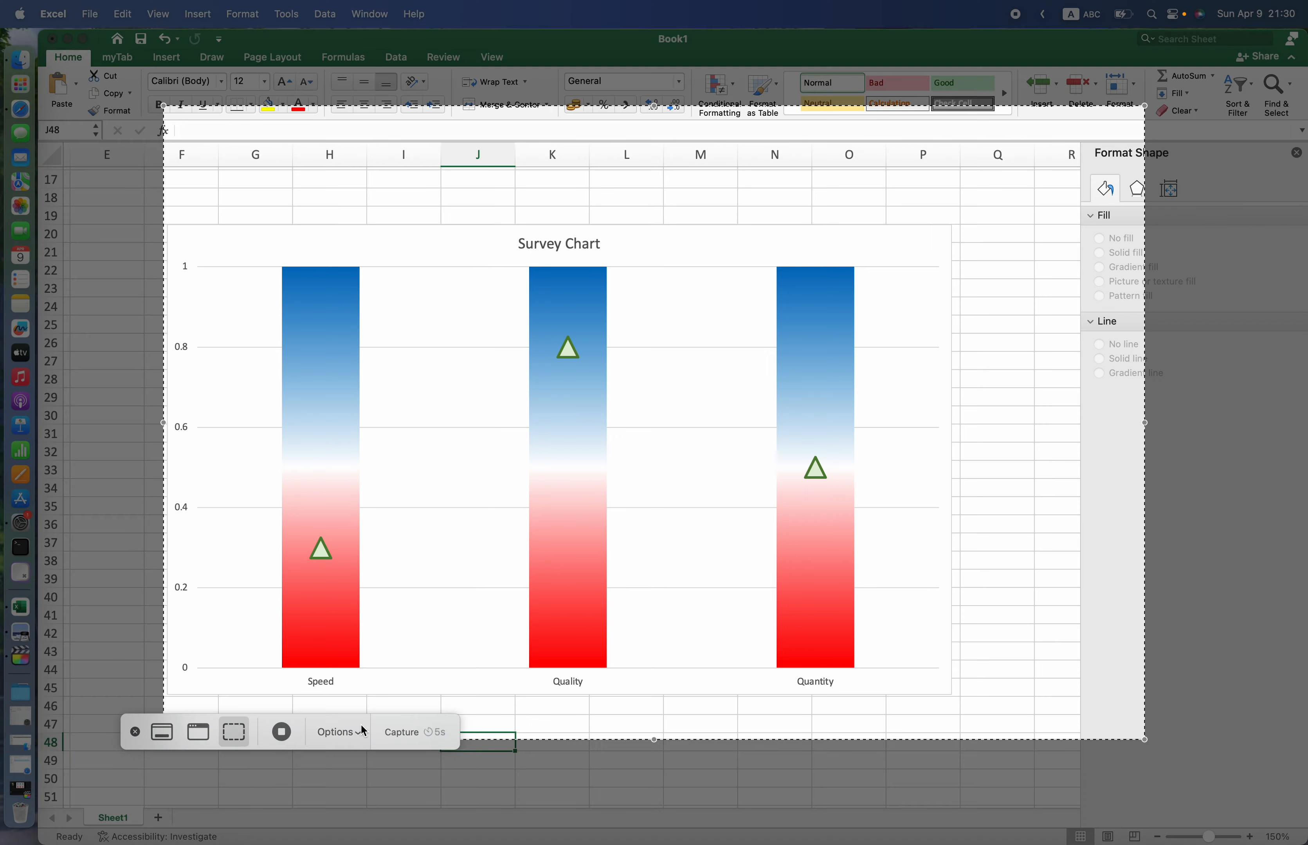